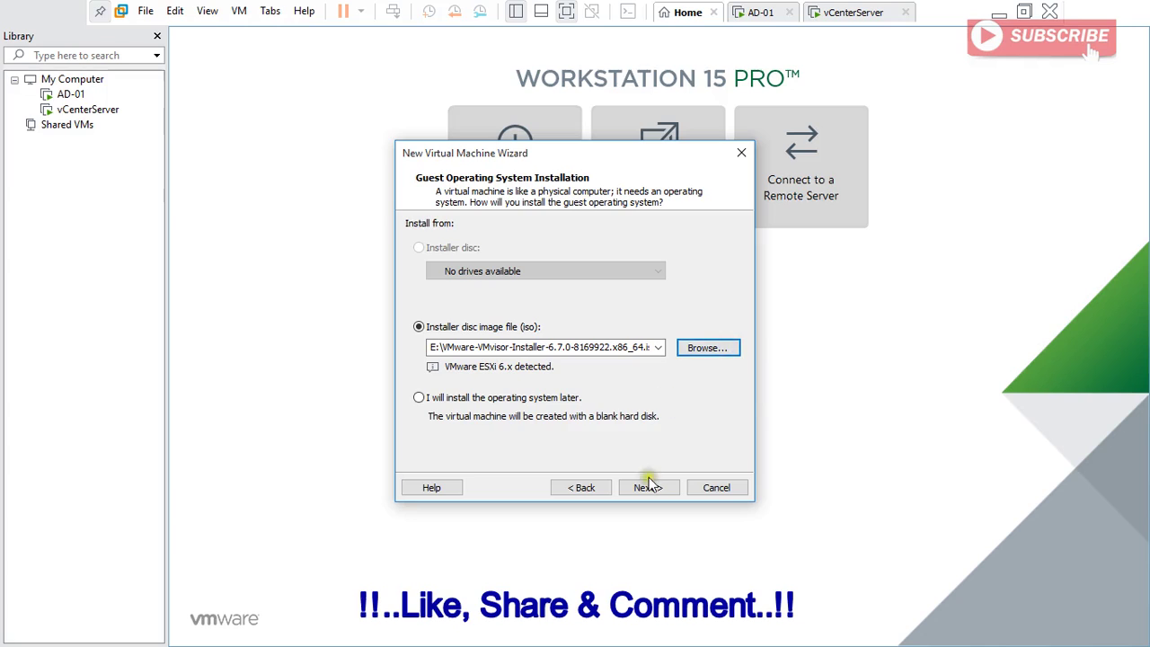
- Name the new virtual machine ESXI01
left_click(512, 253)
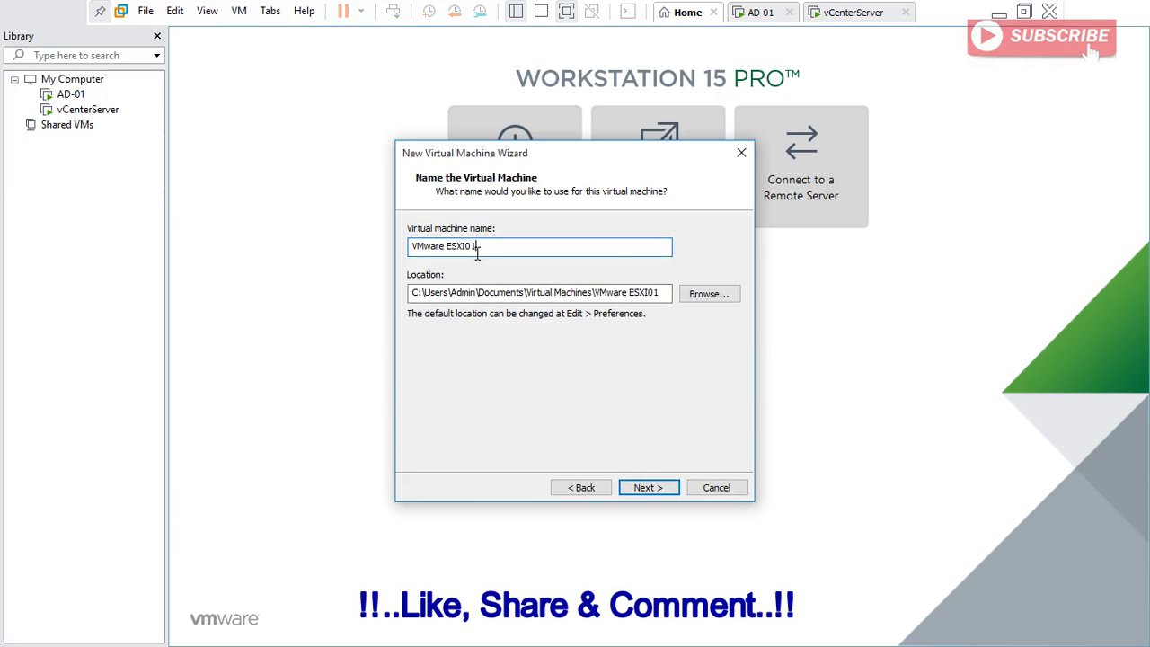
left_click_drag(447, 247, 359, 238)
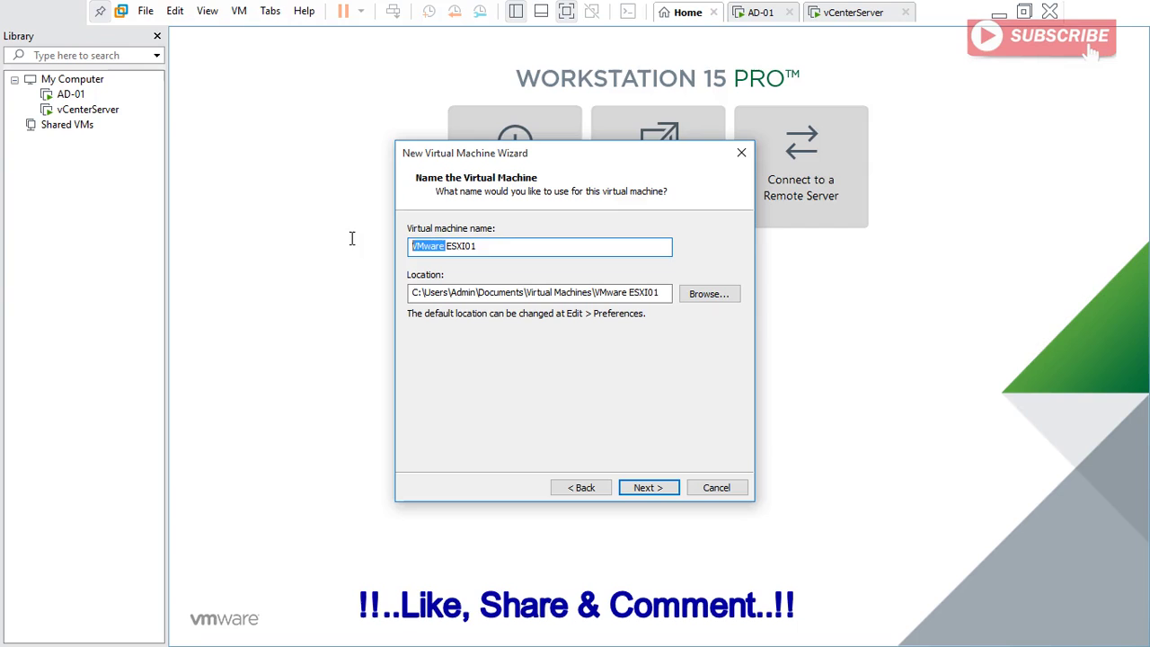
key("BackSpace")
key("End")
key("BackSpace")
key("BackSpace")
type("01")
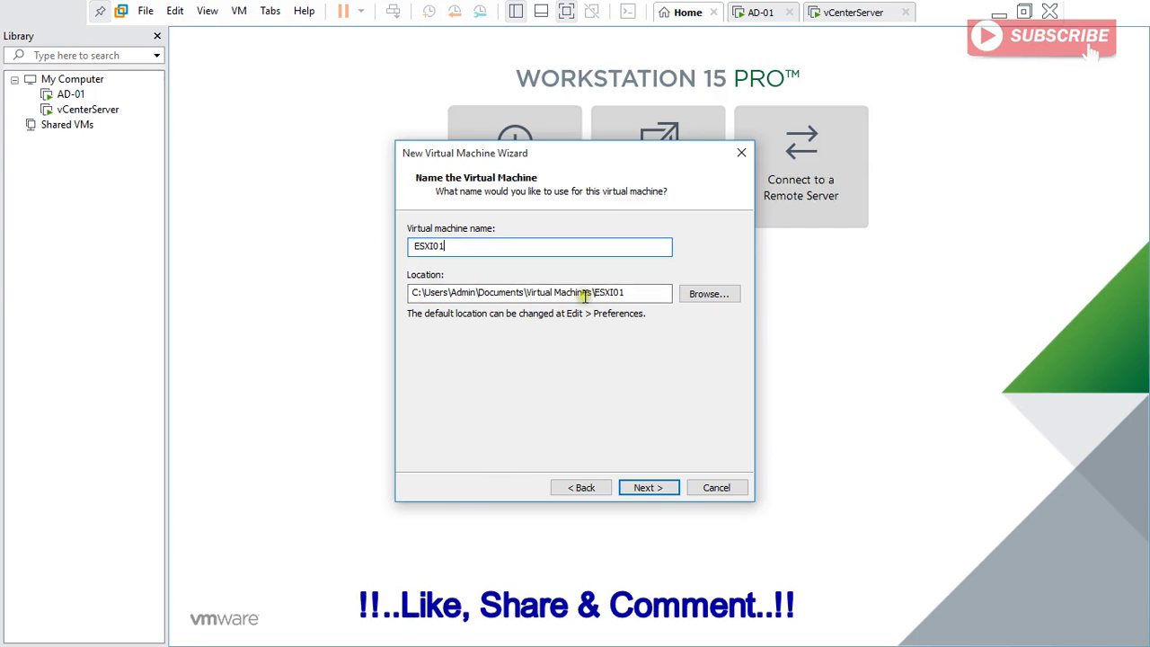
- Set the virtual machine location to a new folder named ESXI01 inside the CV folder on drive D
left_click(709, 294)
left_click_drag(682, 278, 690, 325)
double_click(539, 317)
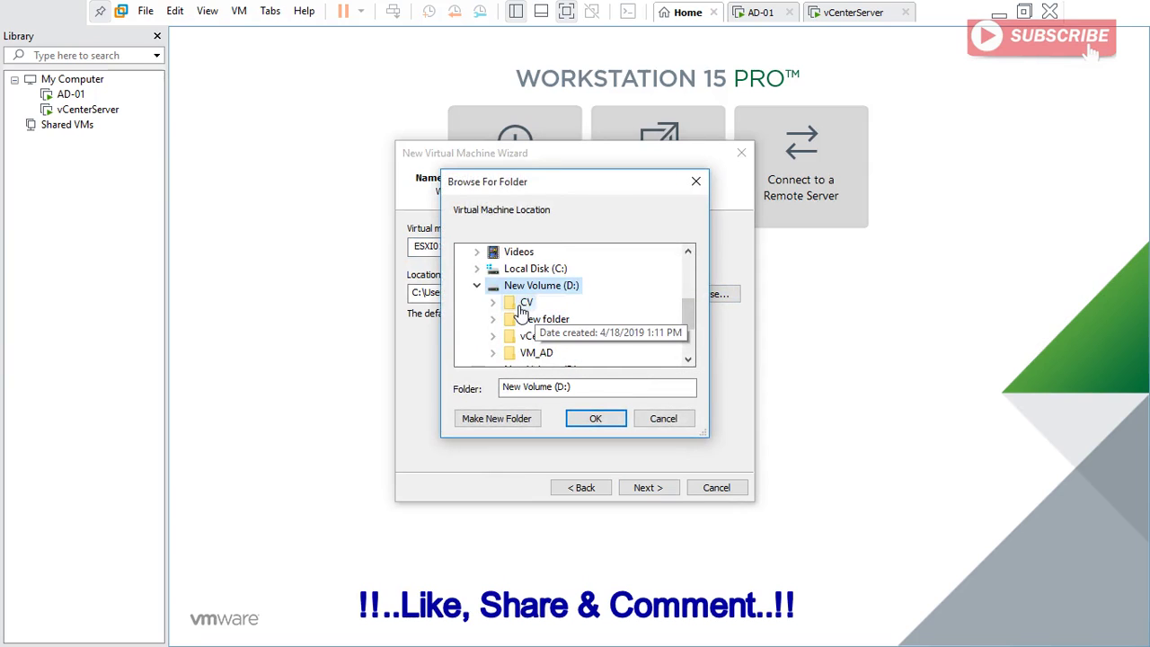
mouse_move(688, 321)
left_mouse_down()
mouse_move(697, 346)
mouse_move(701, 316)
left_mouse_up()
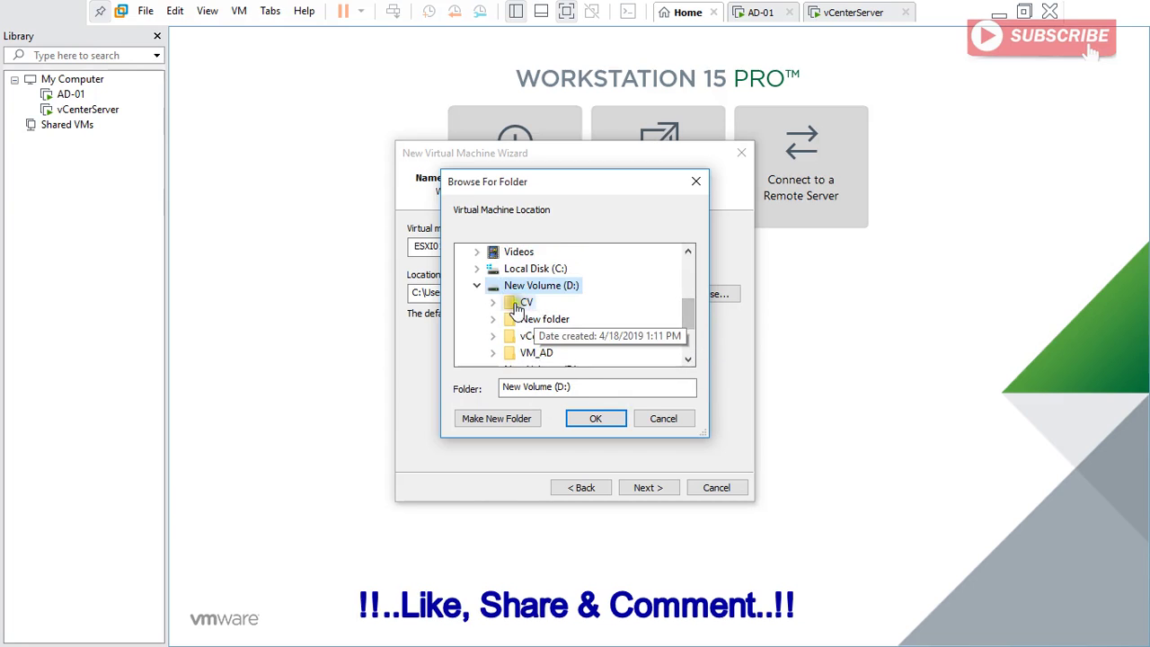
double_click(526, 302)
left_click_drag(688, 297, 689, 320)
left_click(517, 422)
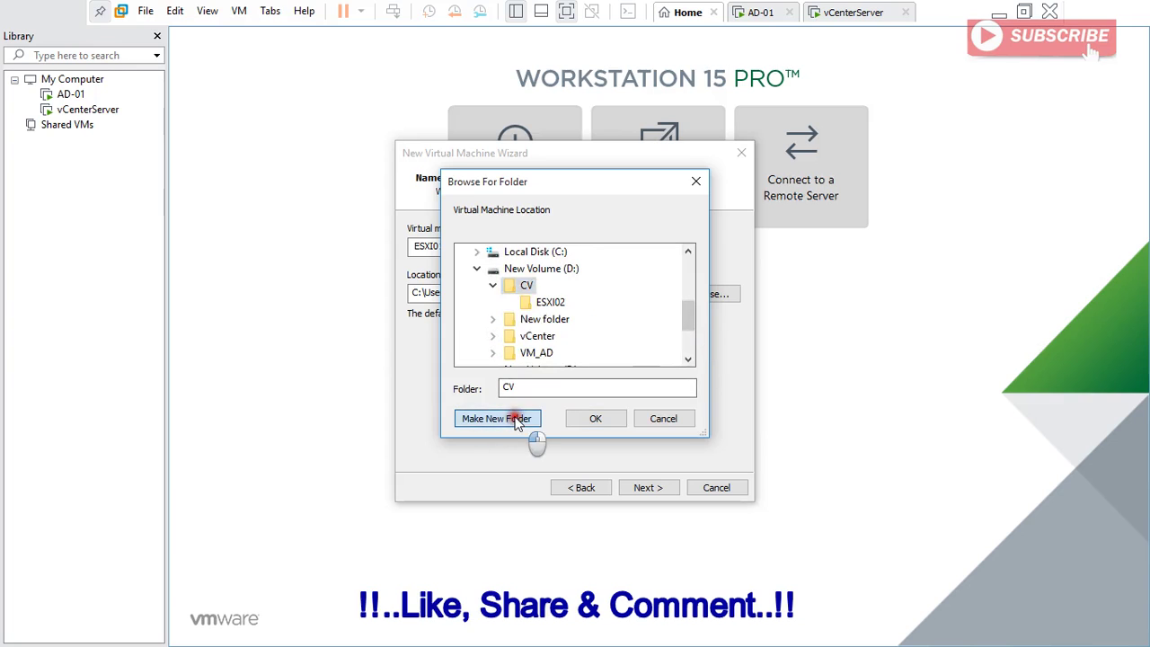
type("ES")
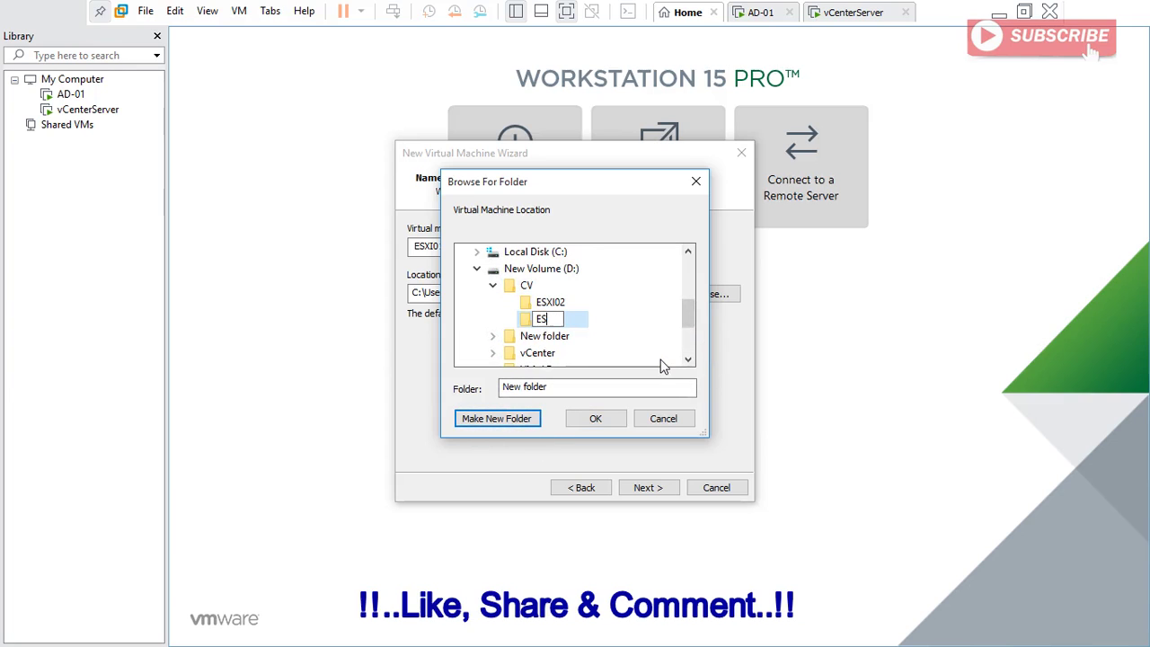
type("XI01")
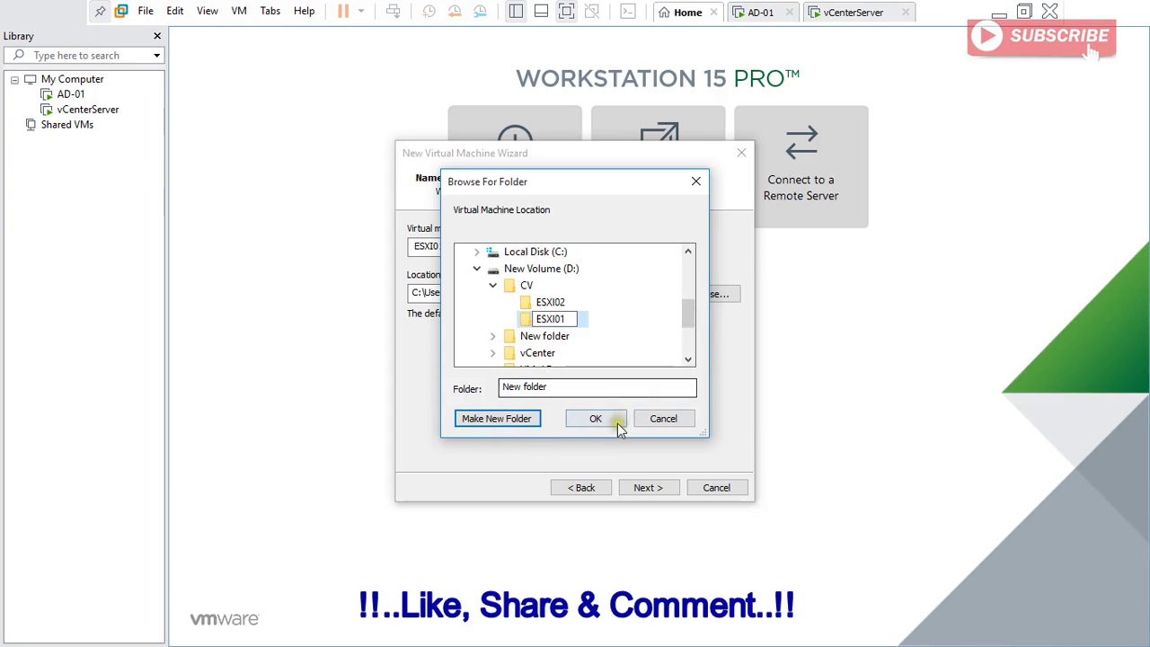
left_click(616, 416)
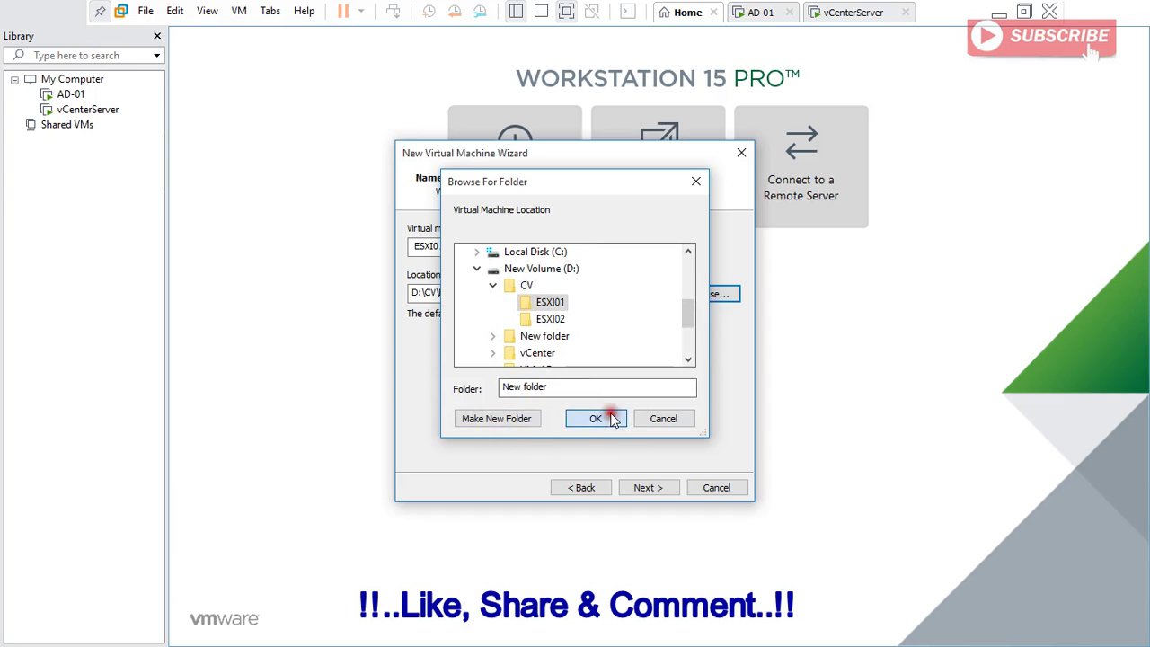
- Accept the name and location, and store the 40 GB virtual disk as a single file
left_click(648, 487)
left_click(434, 329)
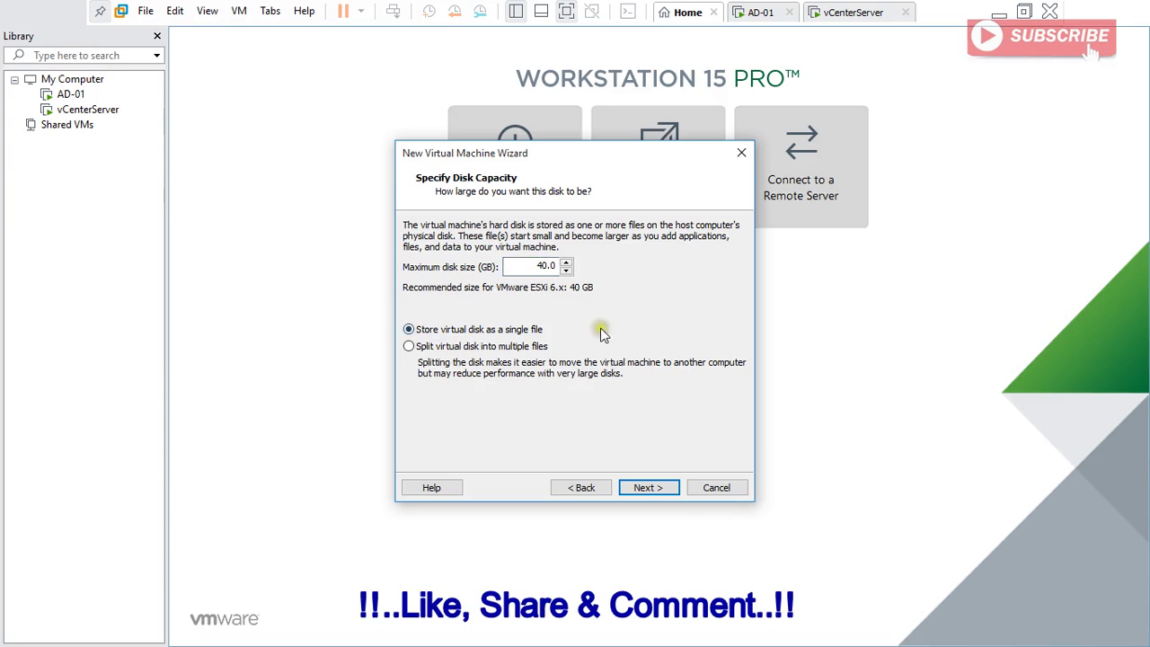
left_click(656, 486)
- Customize the virtual machine's hardware to use 2 cores per processor
left_click(506, 391)
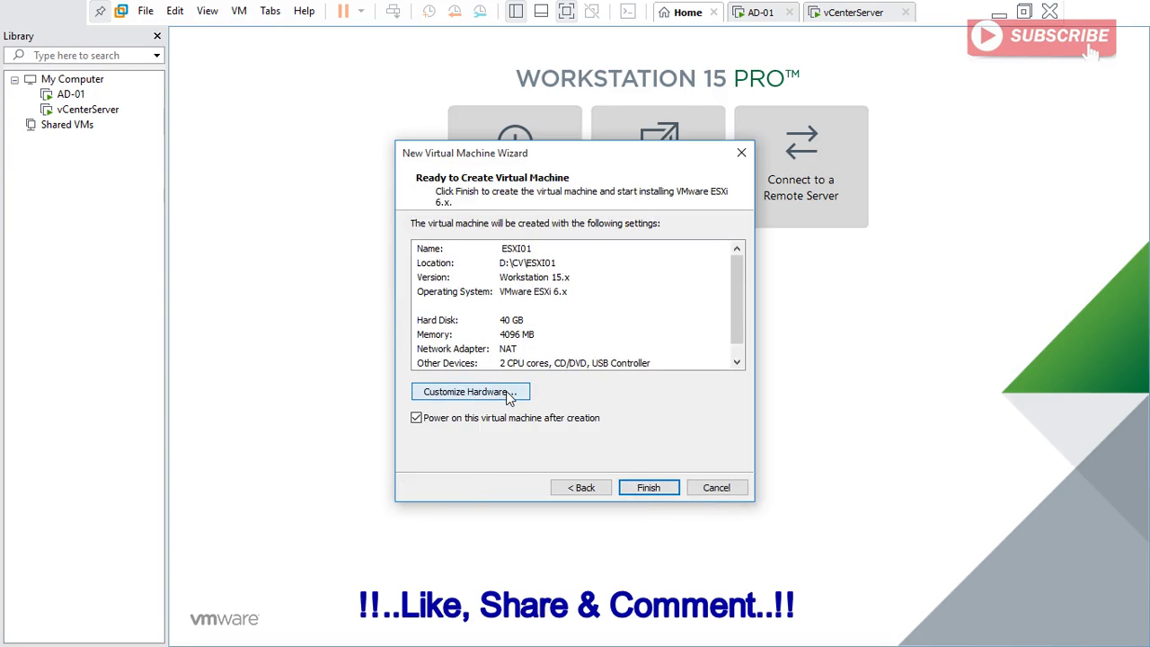
left_click(419, 125)
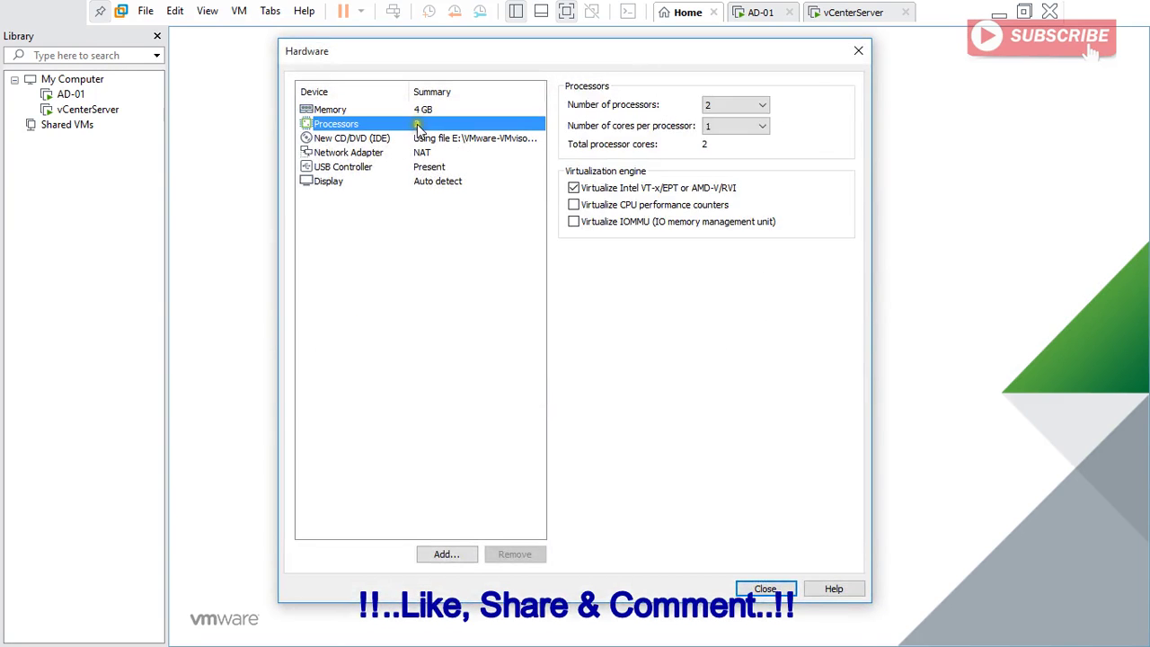
left_click(764, 127)
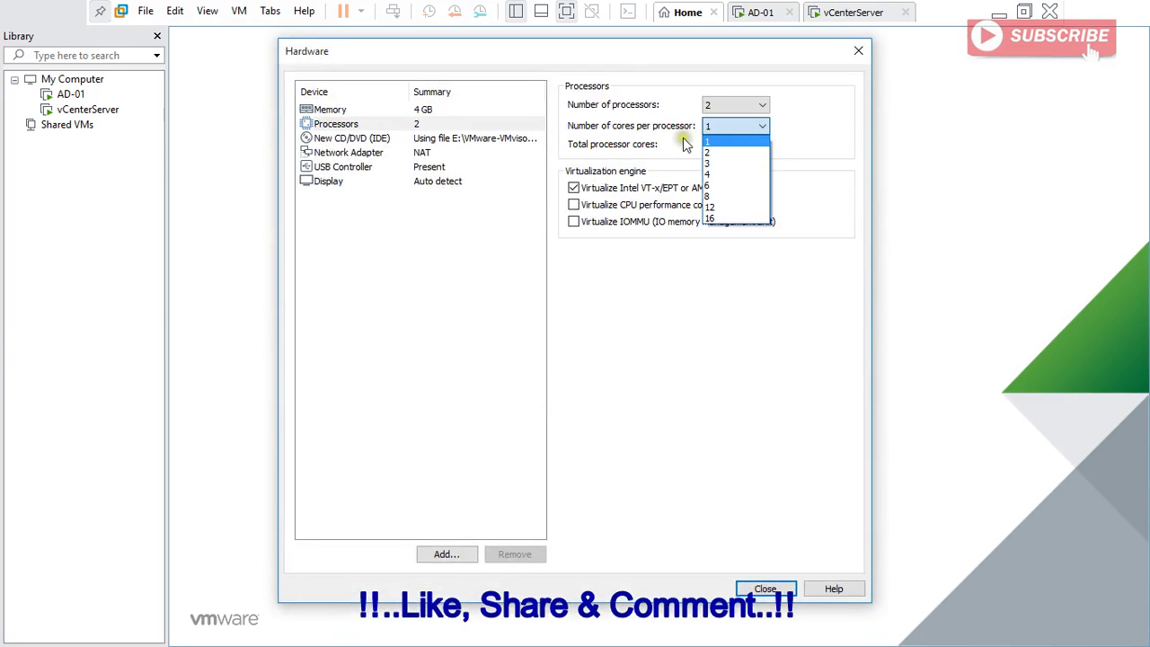
left_click(712, 151)
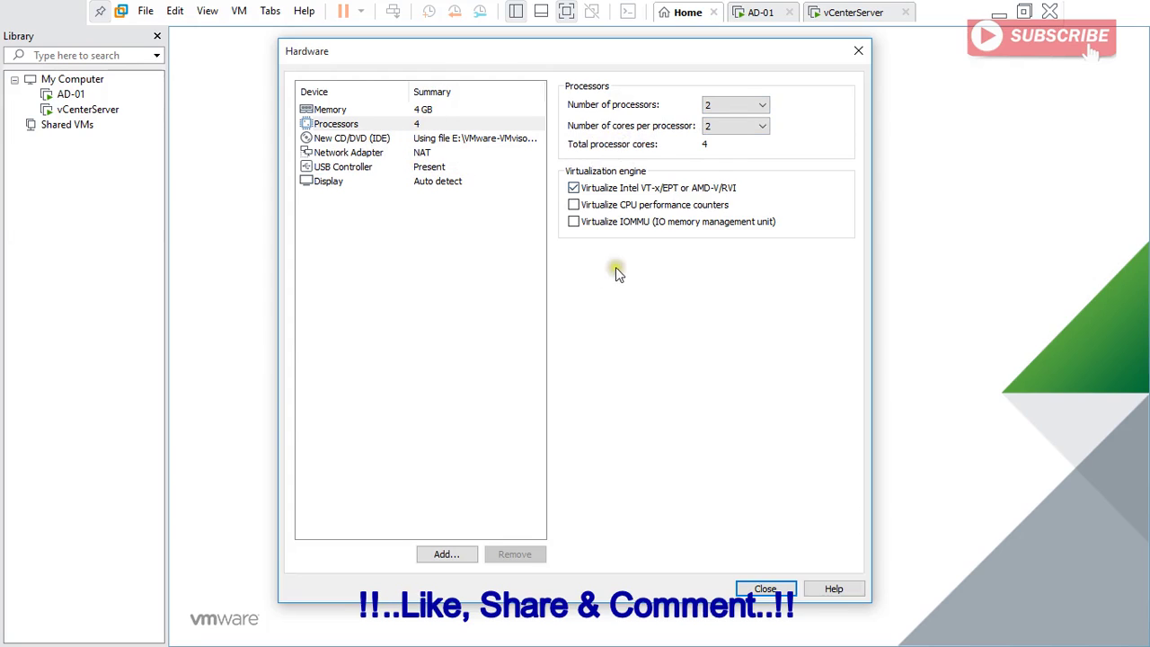
- Set the network adapter to Bridged and finish creating the virtual machine
left_click(358, 155)
left_click(574, 166)
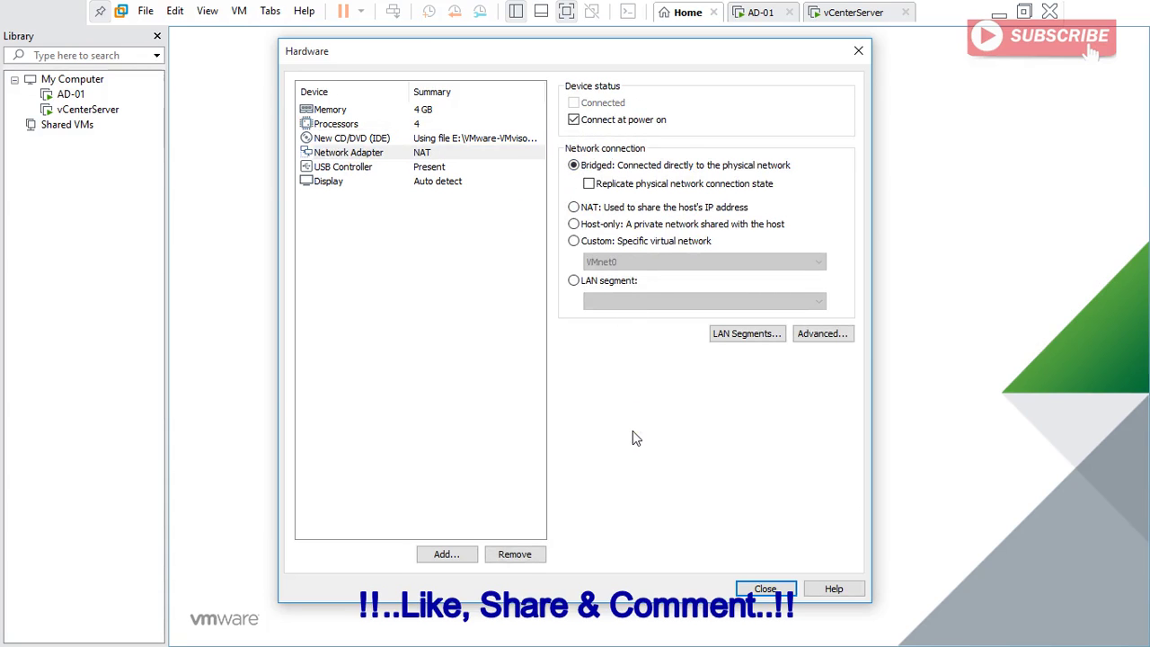
left_click(764, 589)
left_click(649, 488)
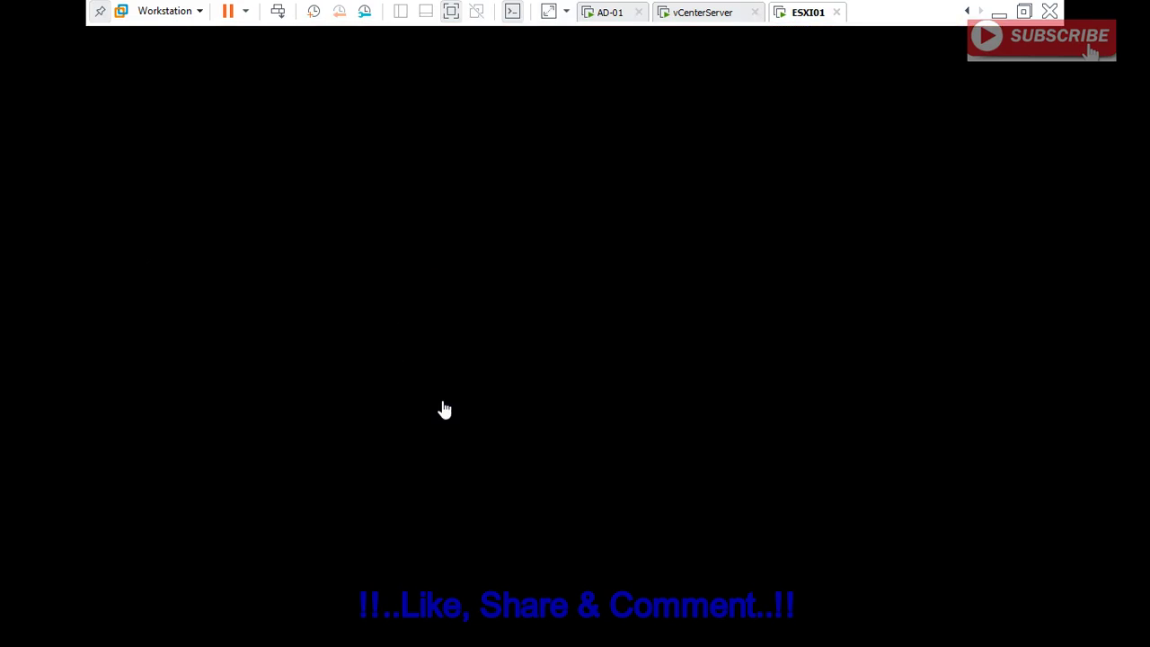
left_click(495, 368)
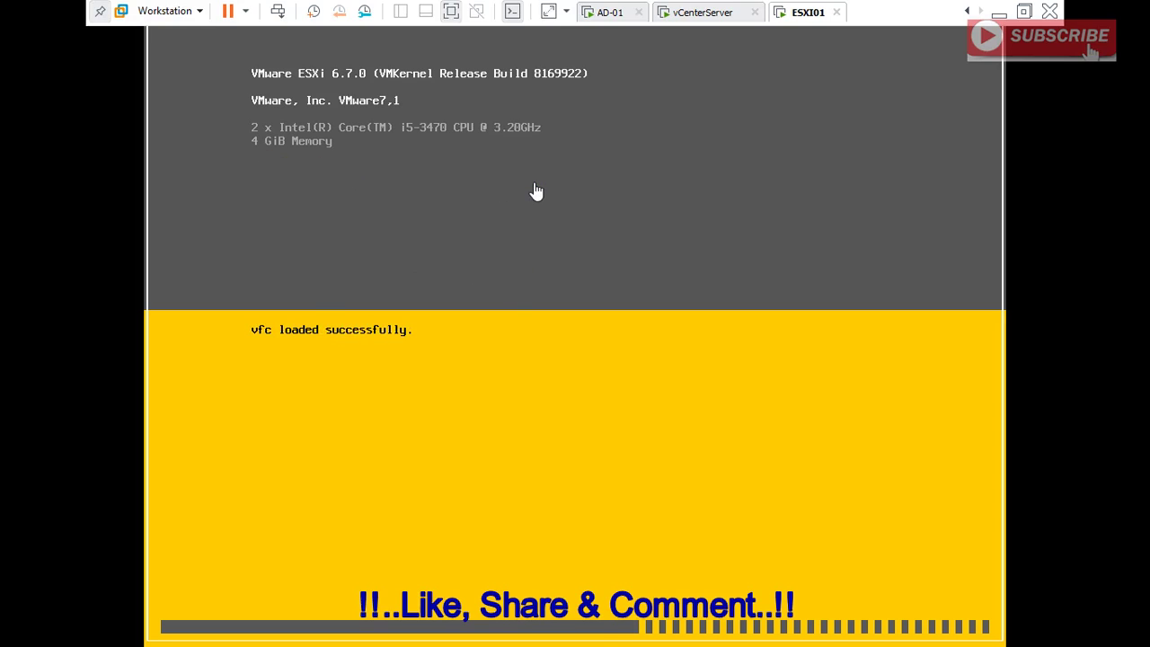
left_click(352, 153)
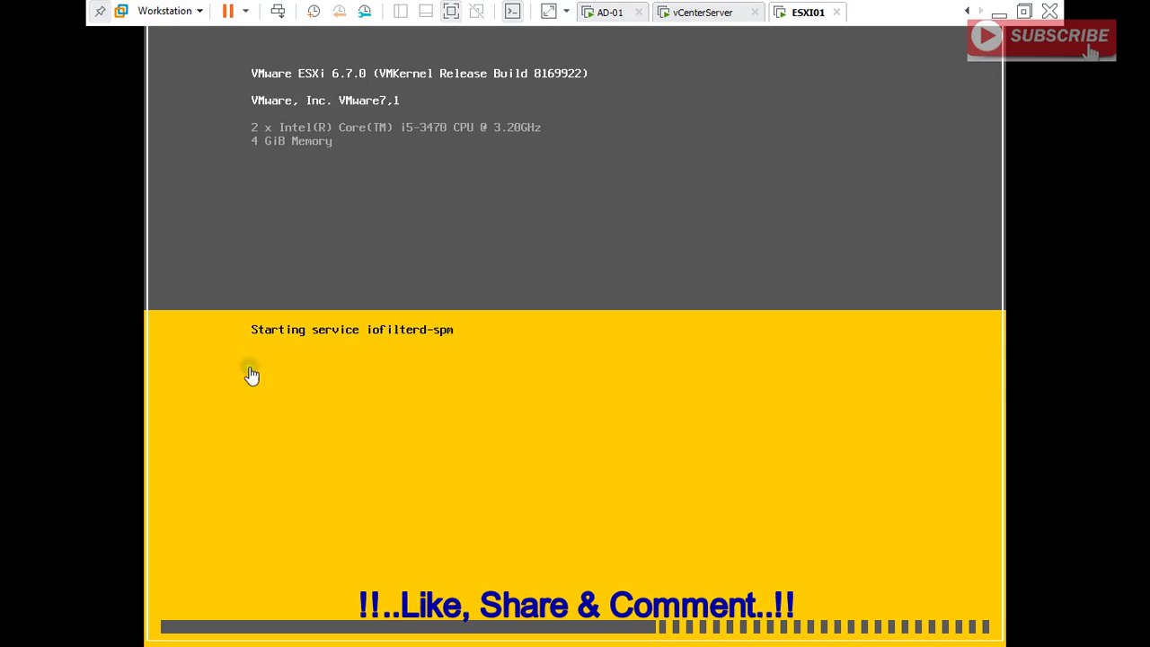
left_click(396, 354)
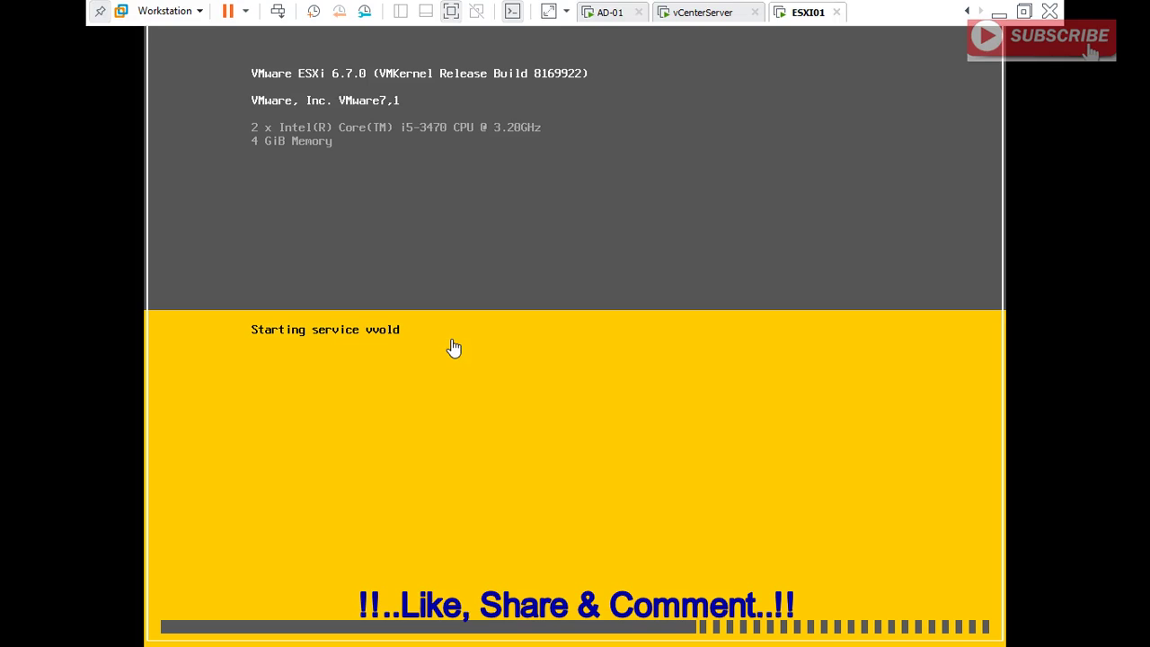
left_click(477, 162)
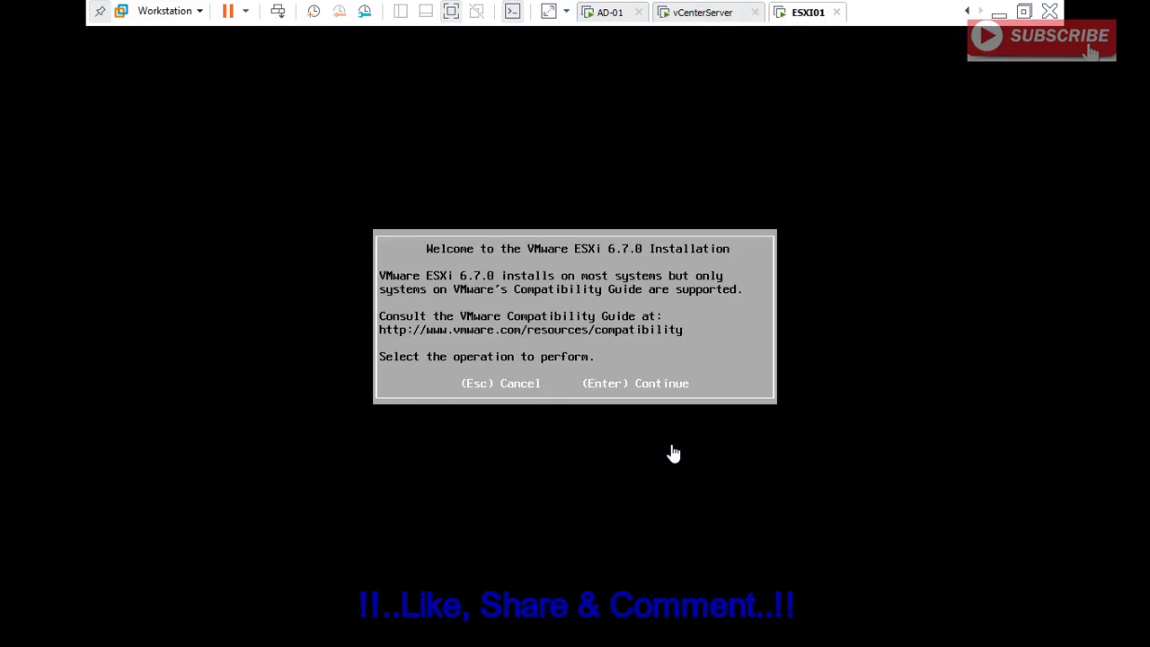
- Continue past the ESXi 6.7.0 installation welcome screen and accept the End User License Agreement
key("Return")
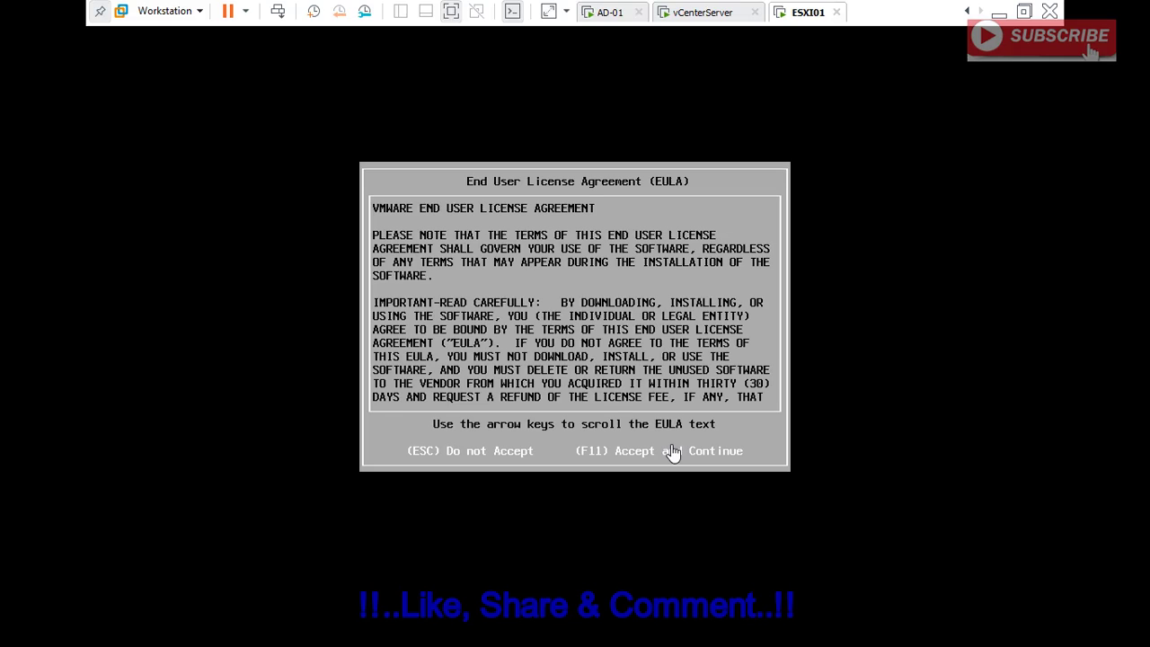
key("F11")
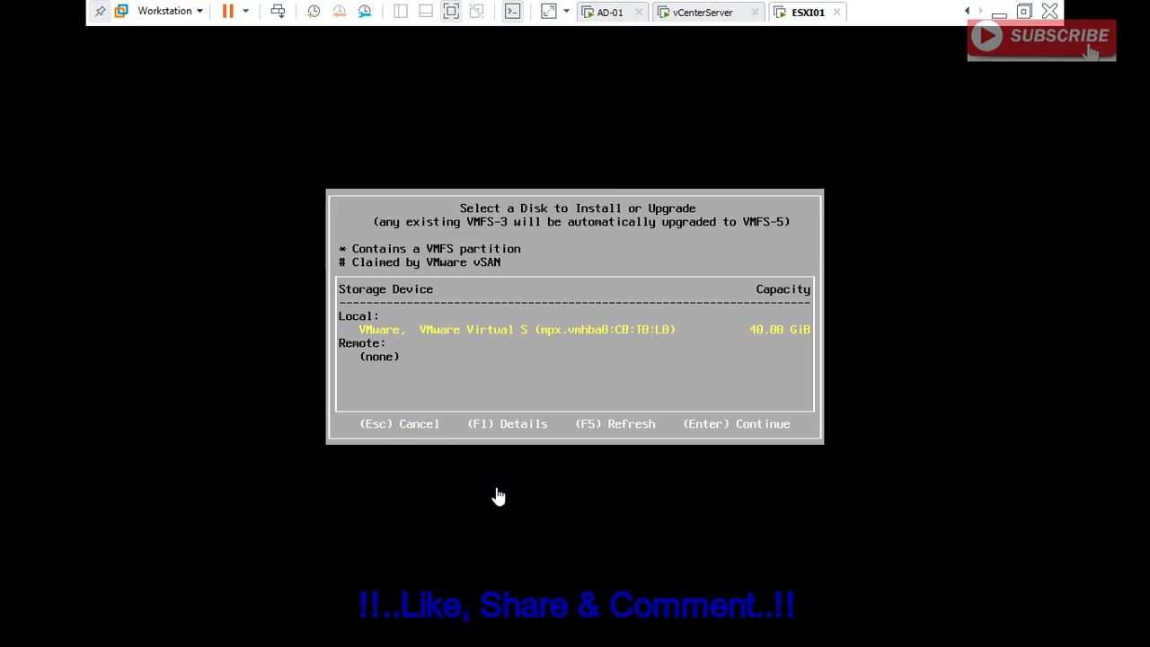
- Turn off Always use this app in the browser-choice prompt and dismiss the prompt
left_click(437, 463)
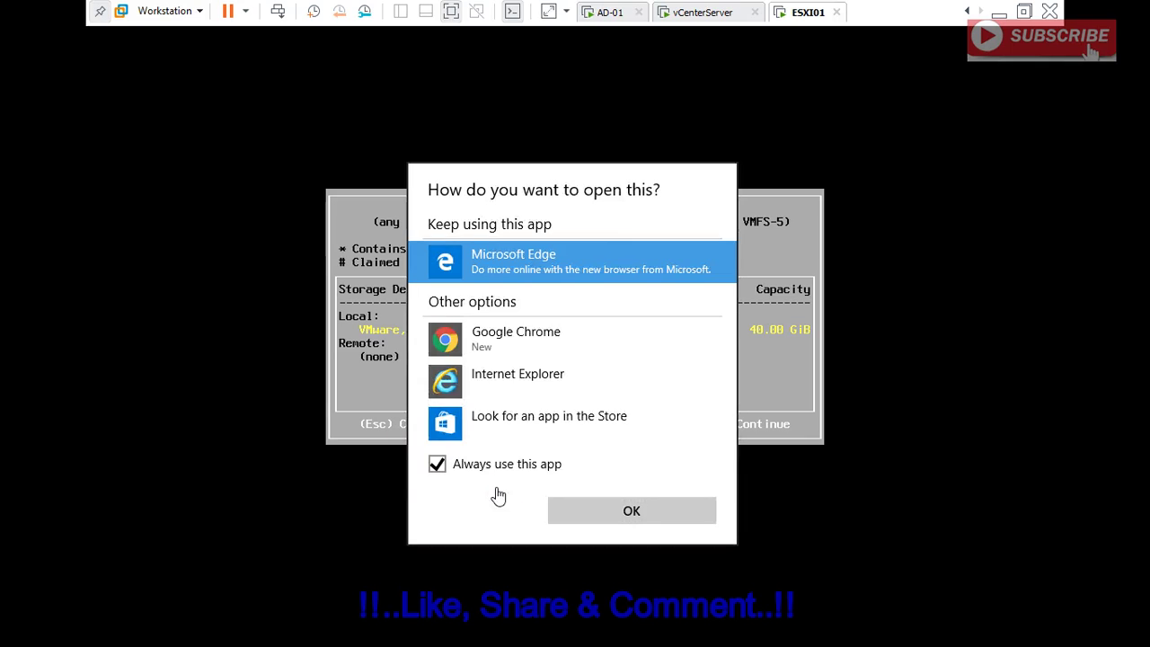
left_click(692, 511)
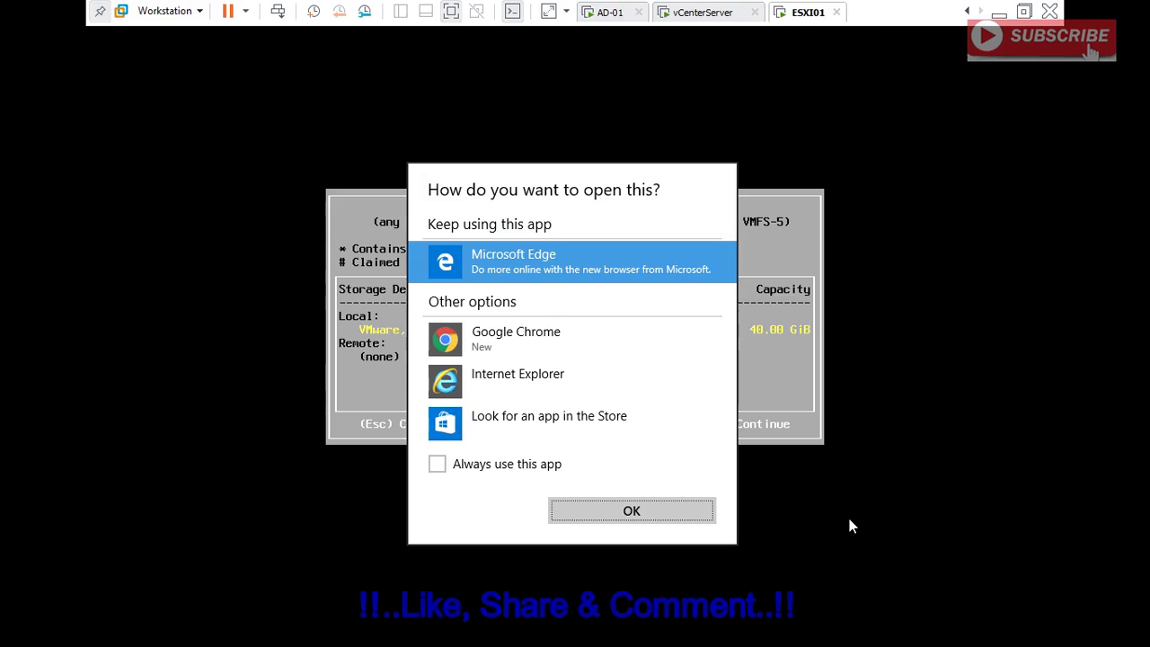
left_click(778, 523)
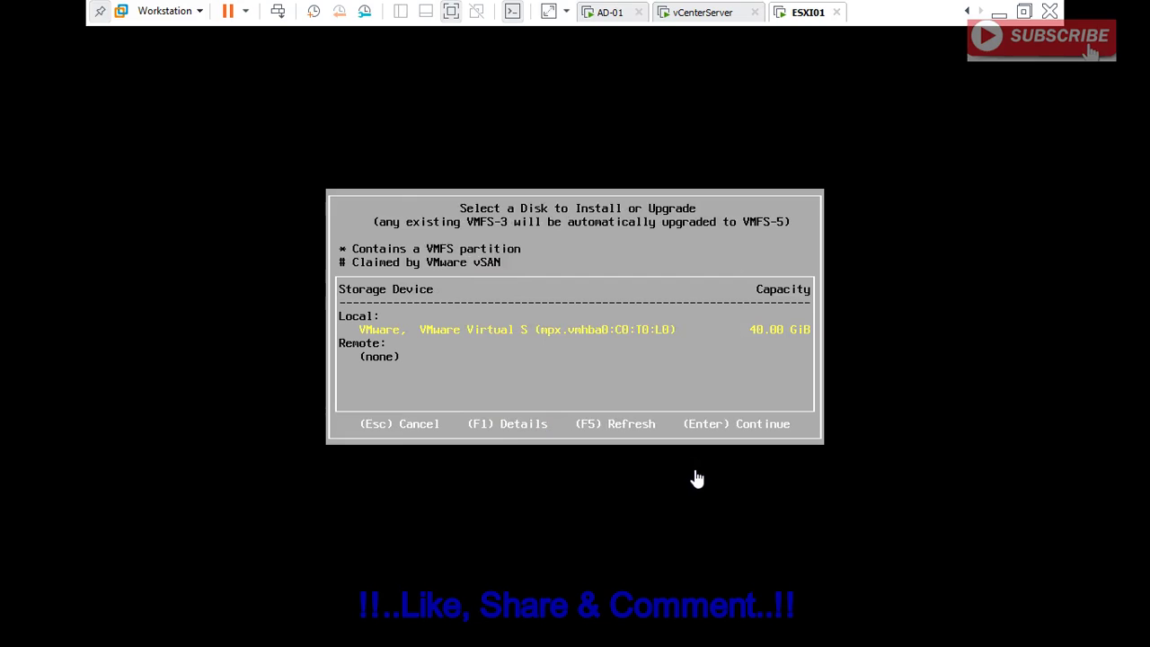
- Choose the local 40 GiB VMware virtual disk as the install target and the US Default keyboard layout
key("Return")
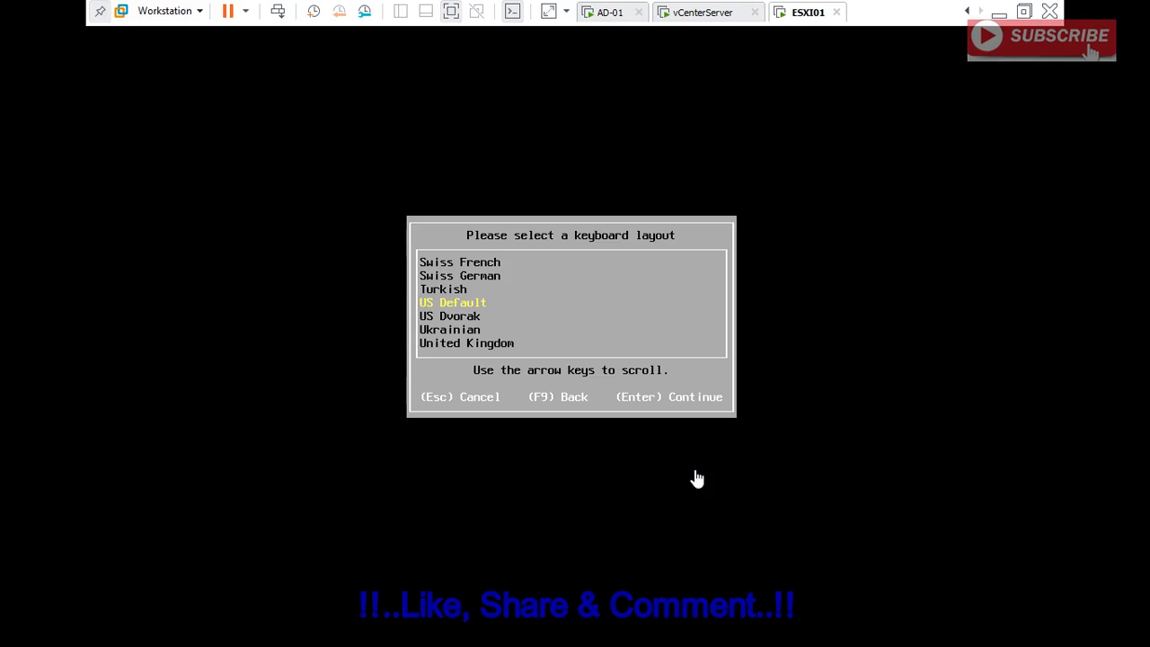
key("Return")
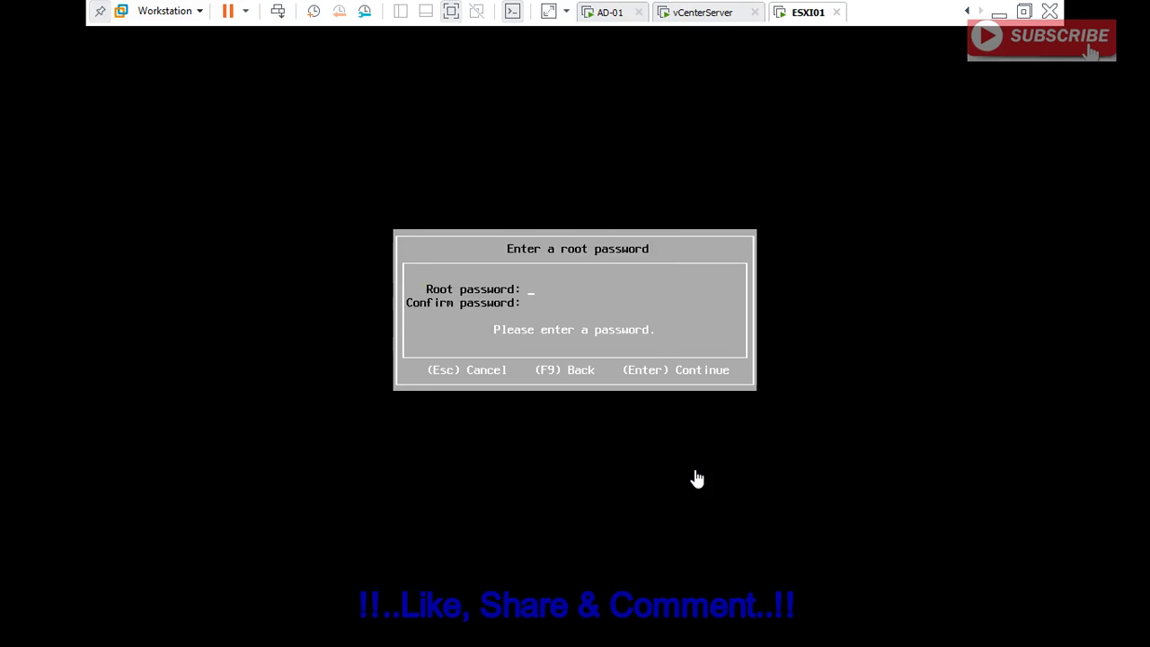
- Enter and confirm the root password for the ESXi host
type("*******")
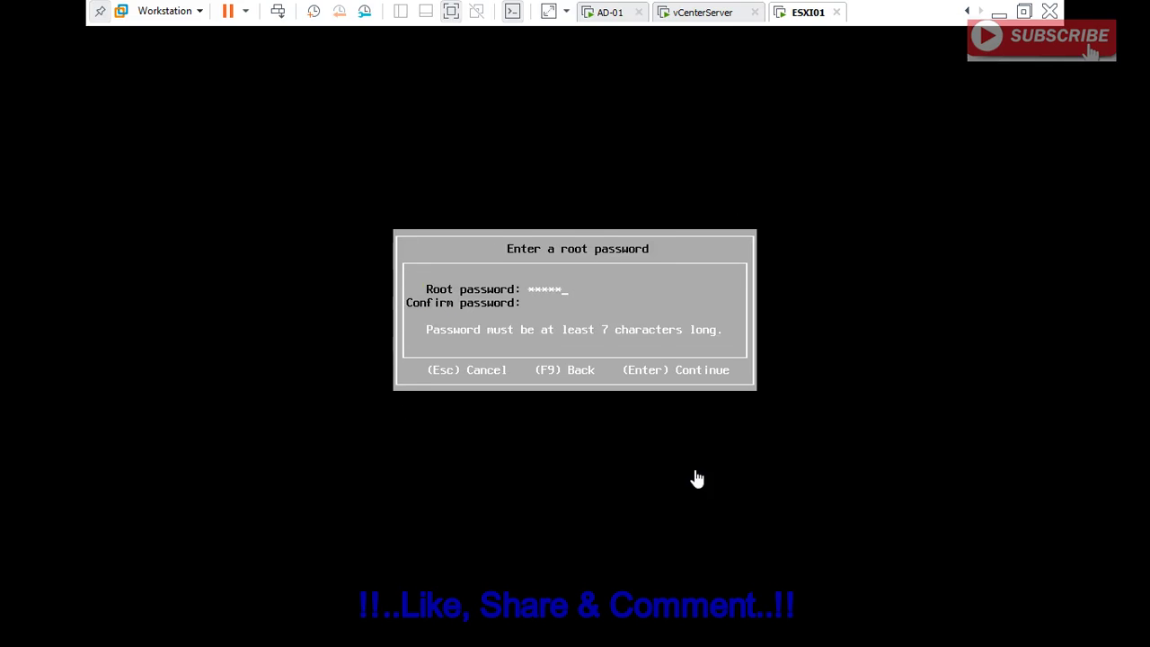
type("********")
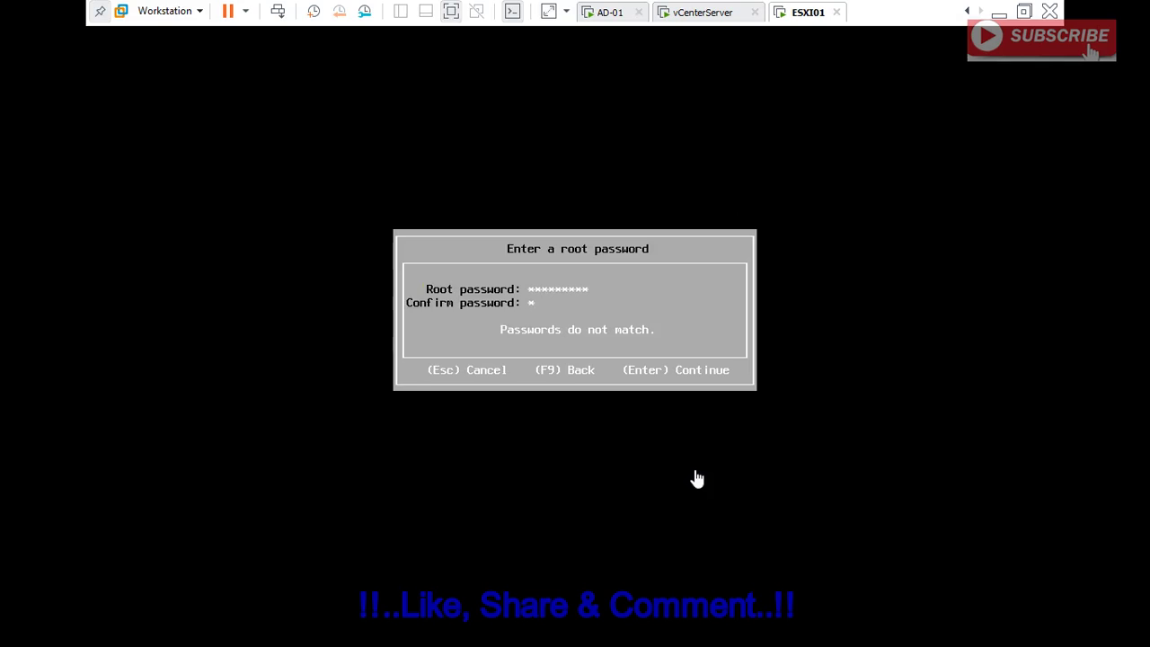
type("*")
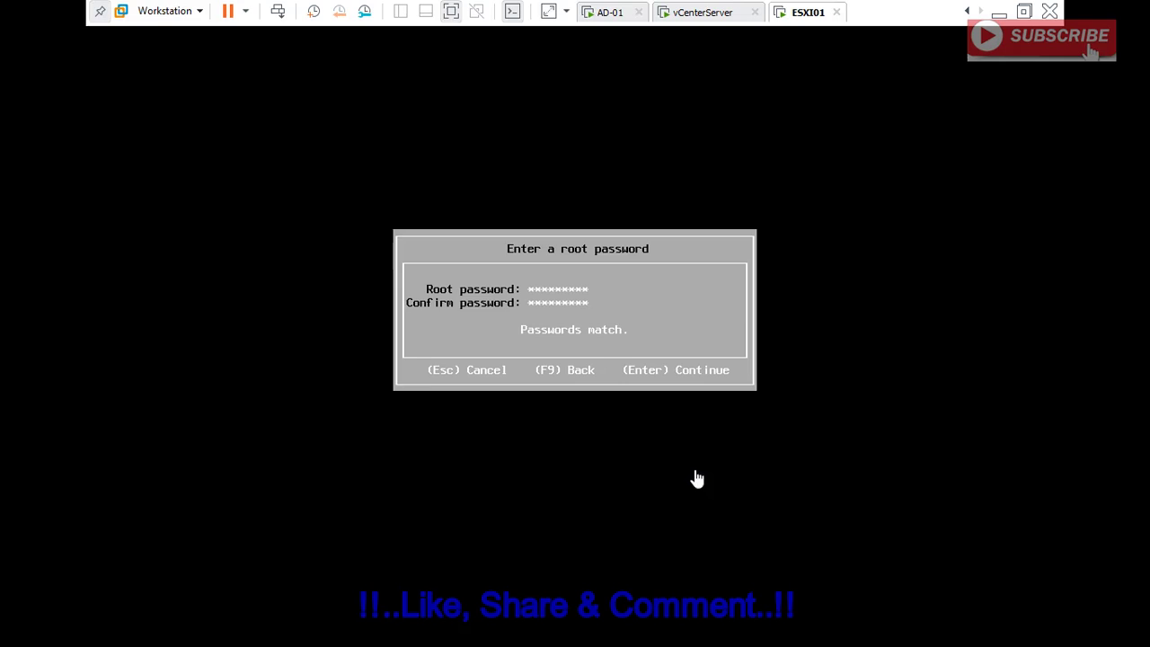
key("Return")
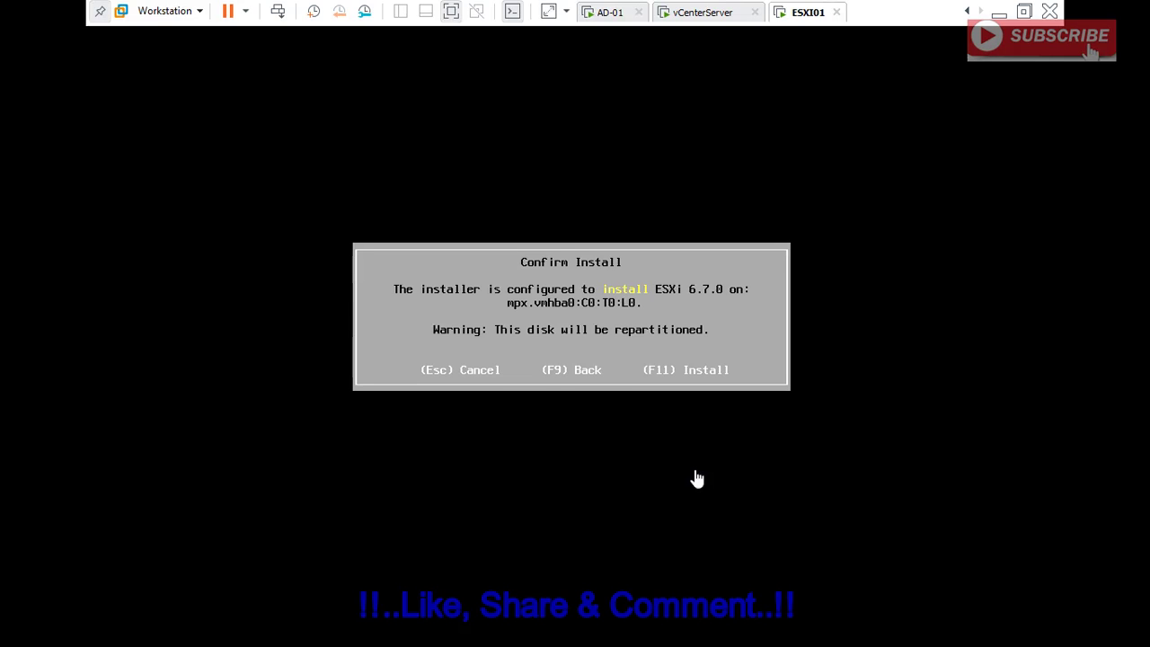
- Install ESXi 6.7.0 on the selected disk and reboot the server
key("F11")
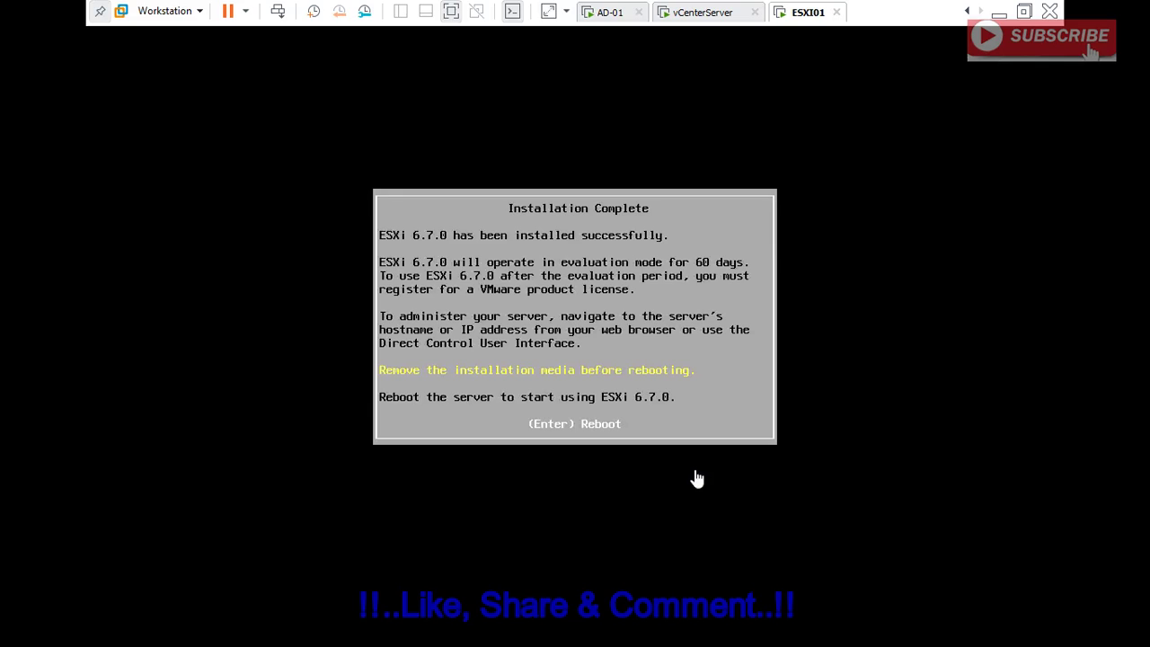
key("Return")
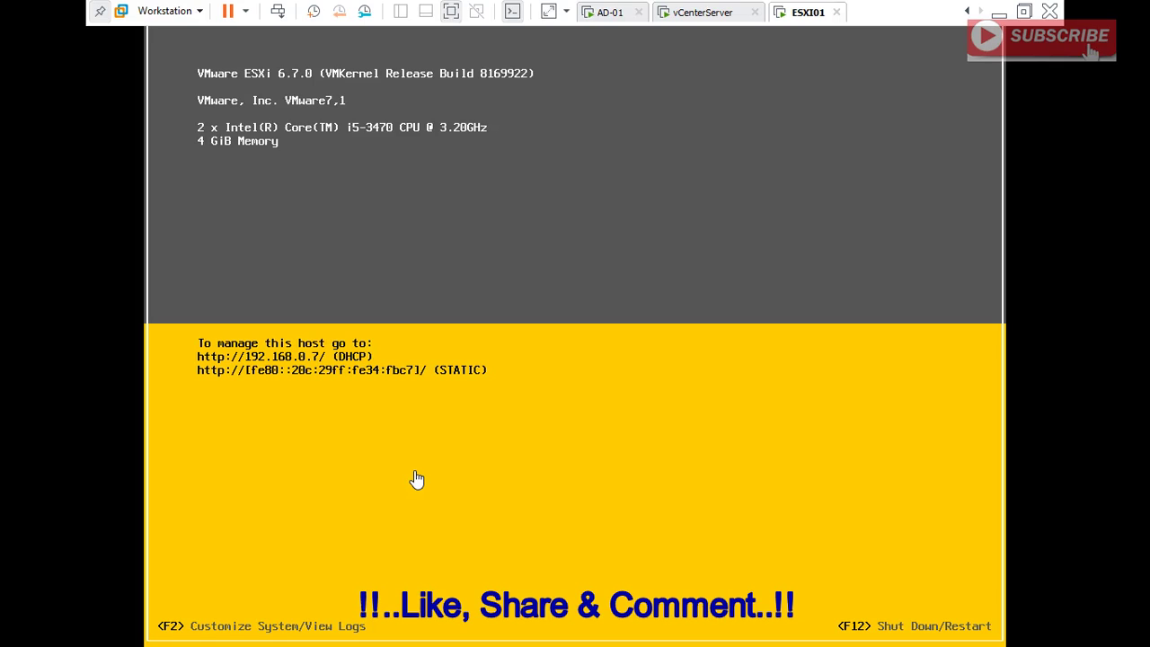
- Log in to the ESXi host's system customization as root with the root password
key("F2")
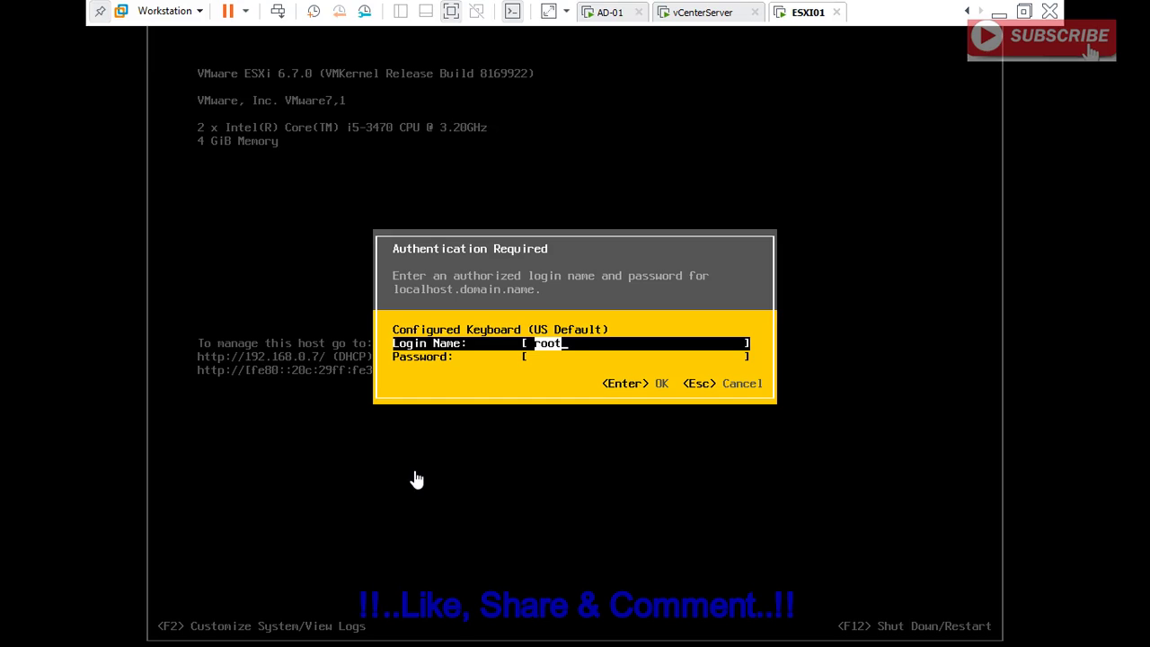
key("Tab")
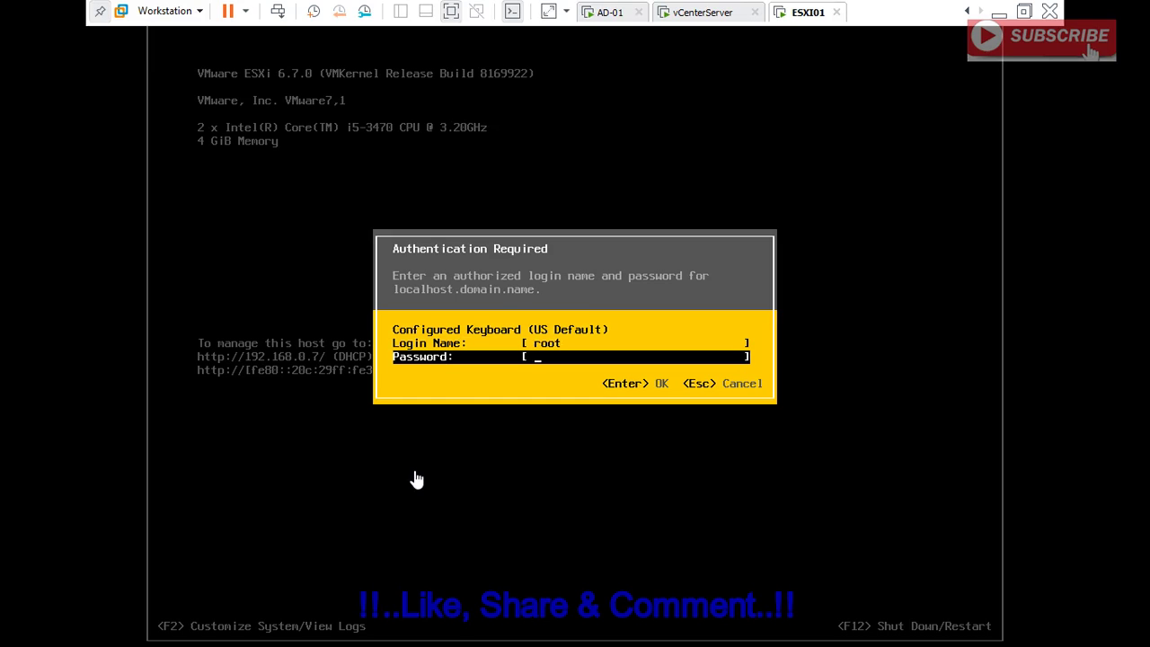
type("********")
key("Return")
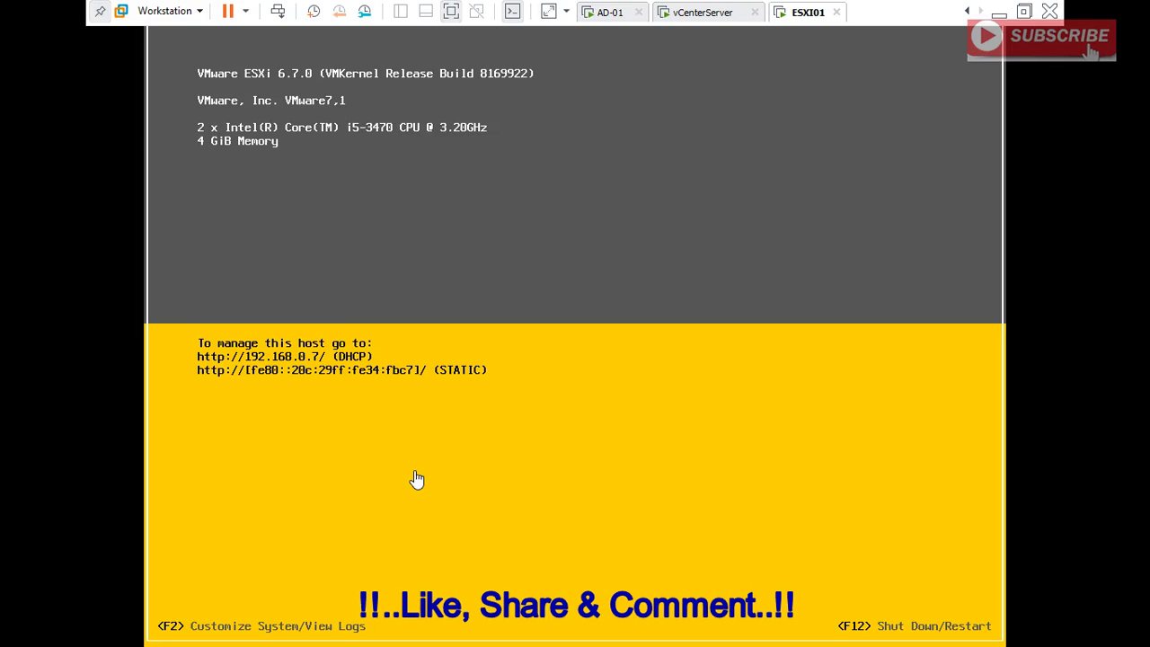
key("F2")
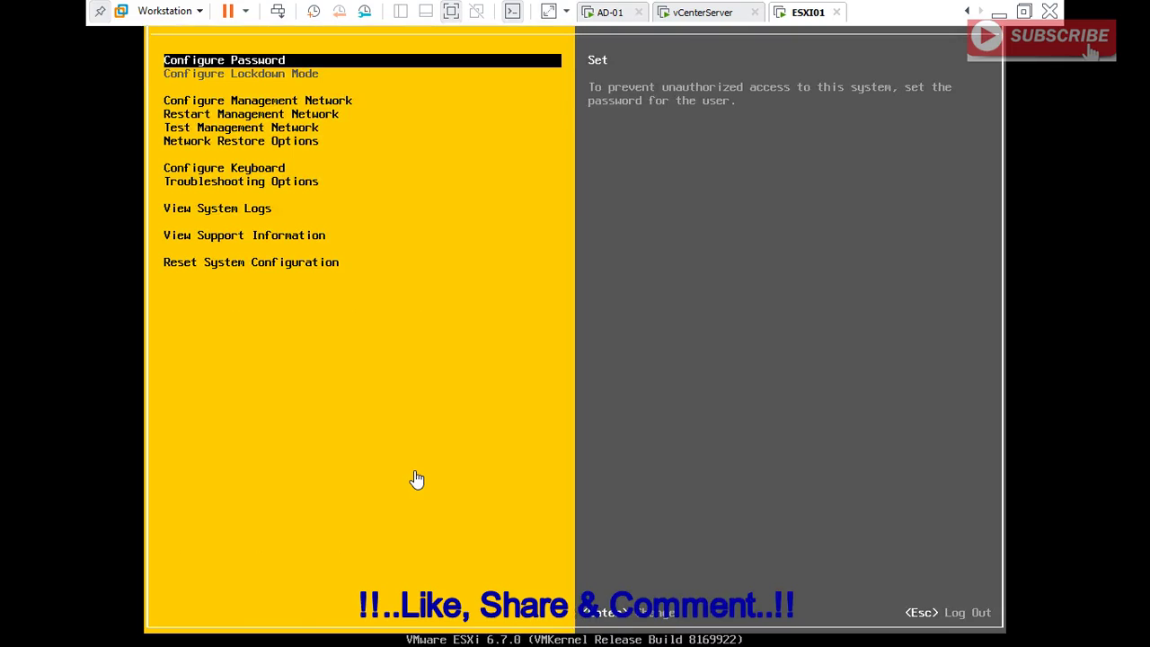
- Switch the management network's IPv4 configuration to a static address and network configuration
key("Down")
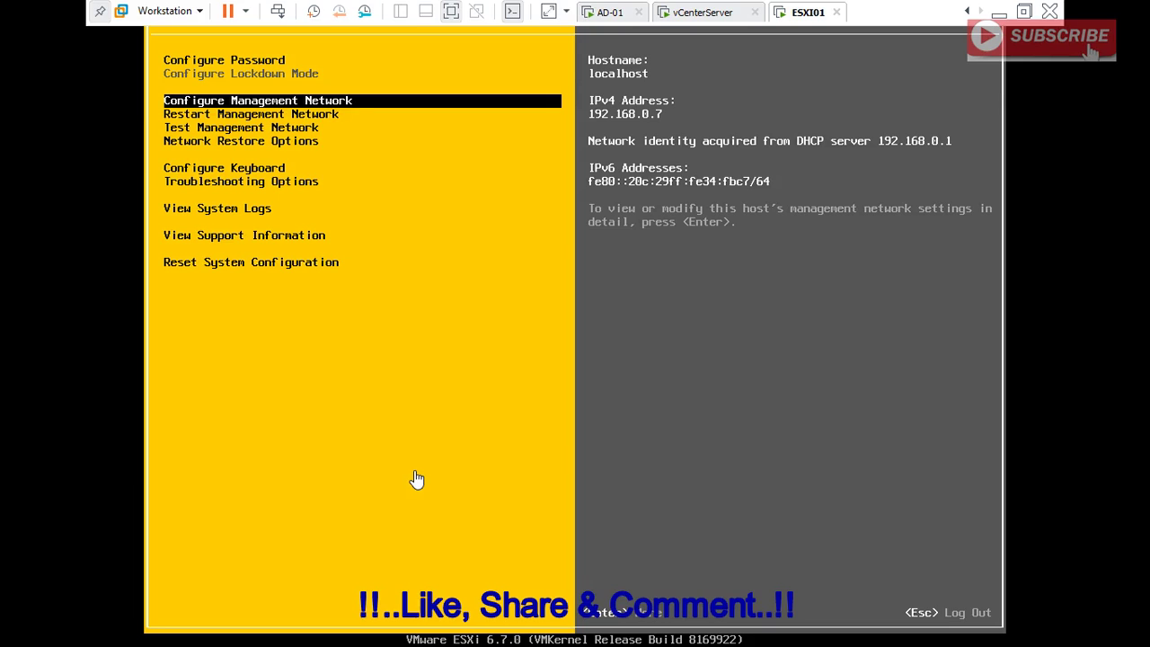
key("Return")
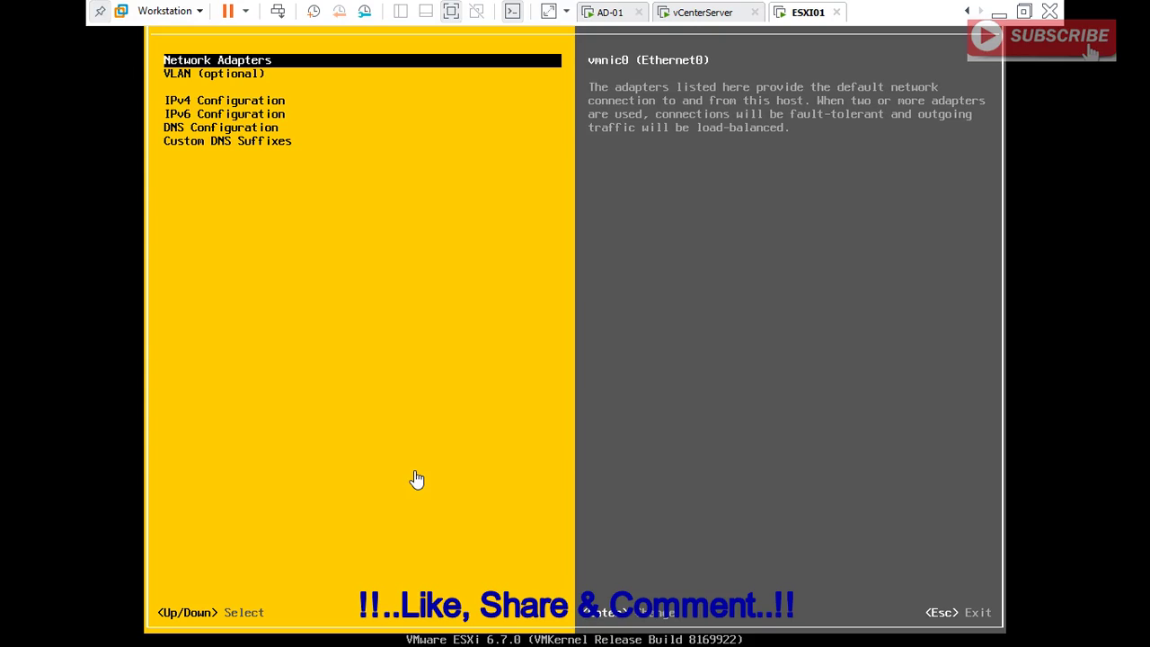
key("Down")
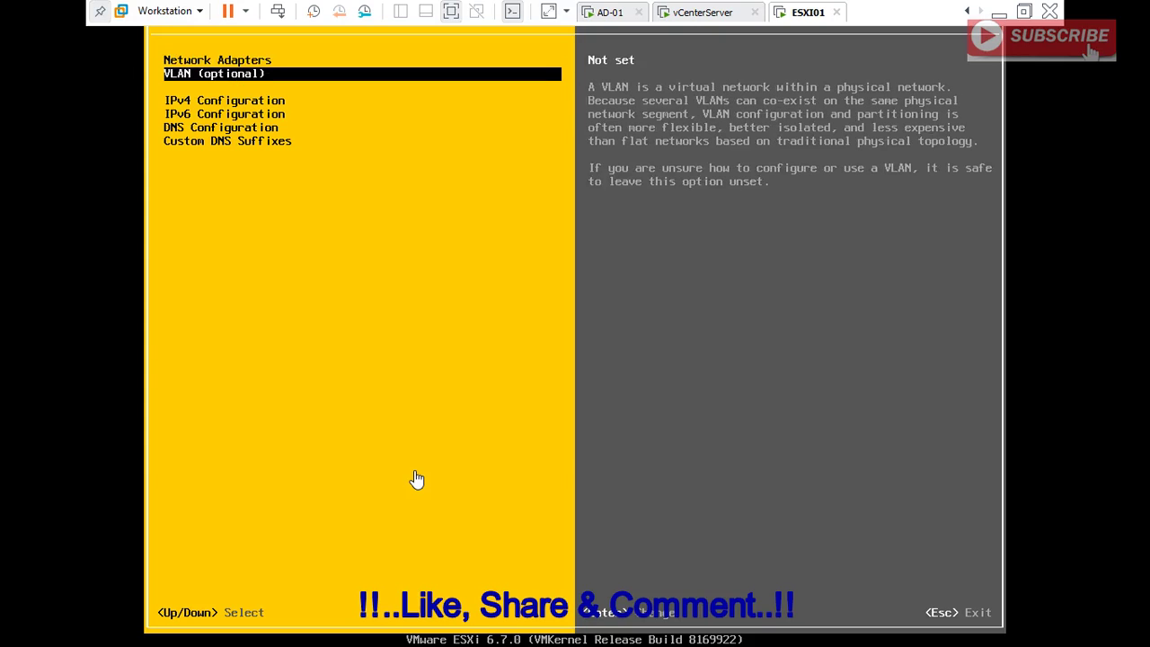
key("Down")
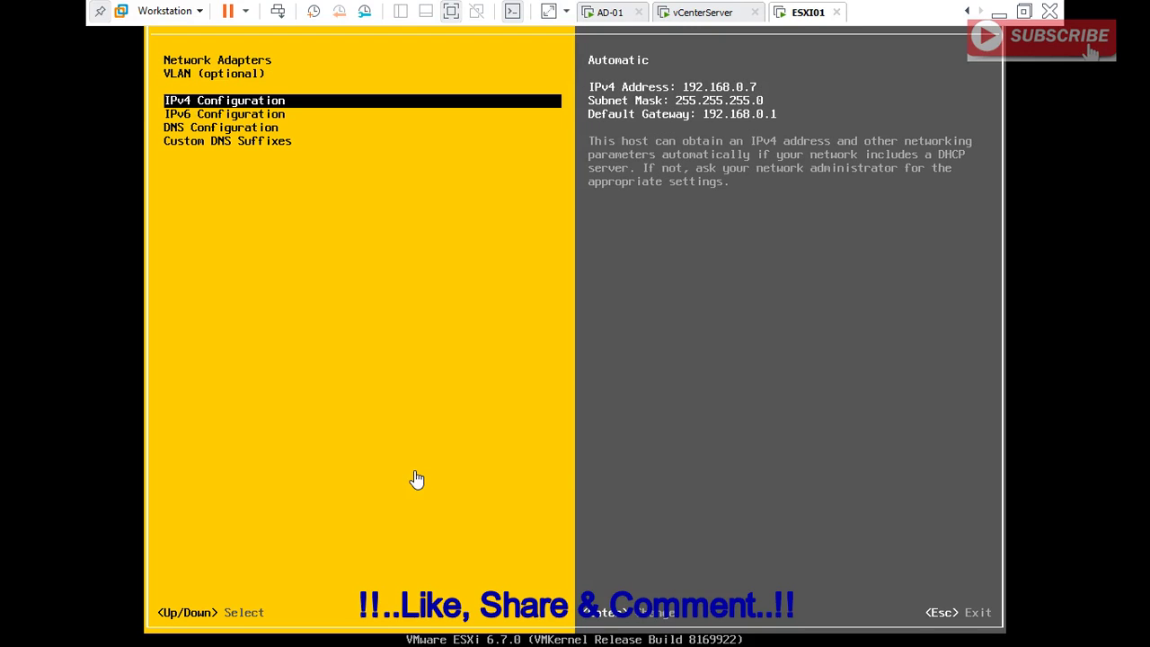
key("Return")
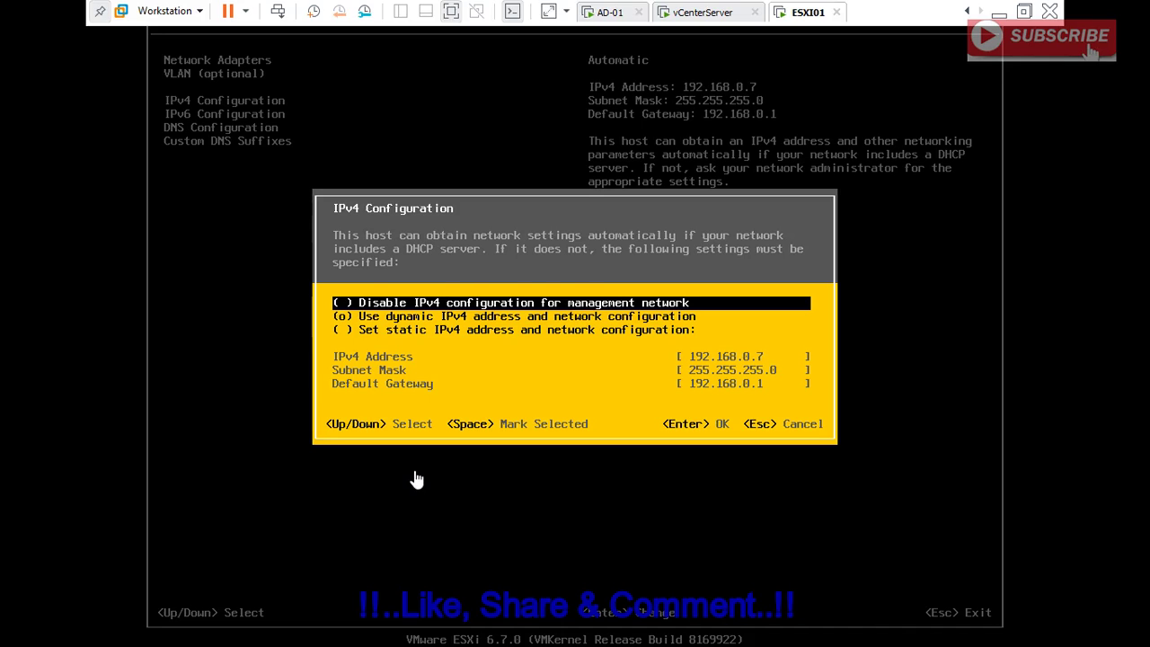
key("Down")
key("Down")
key("Up")
key("Up")
key("Down")
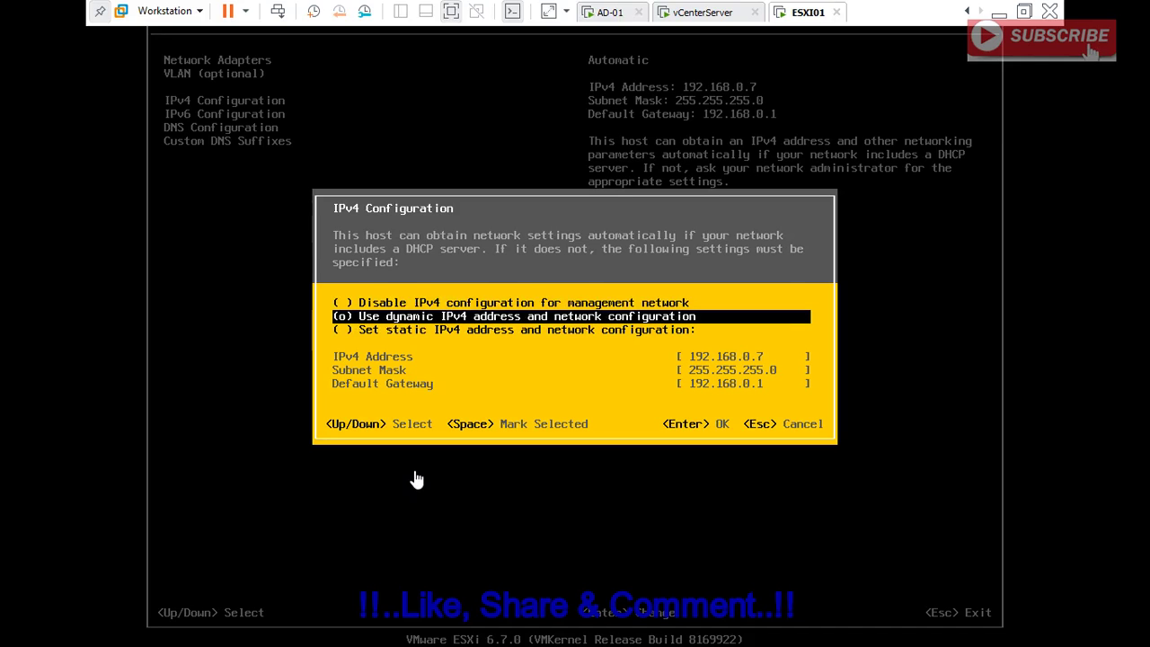
key("Down")
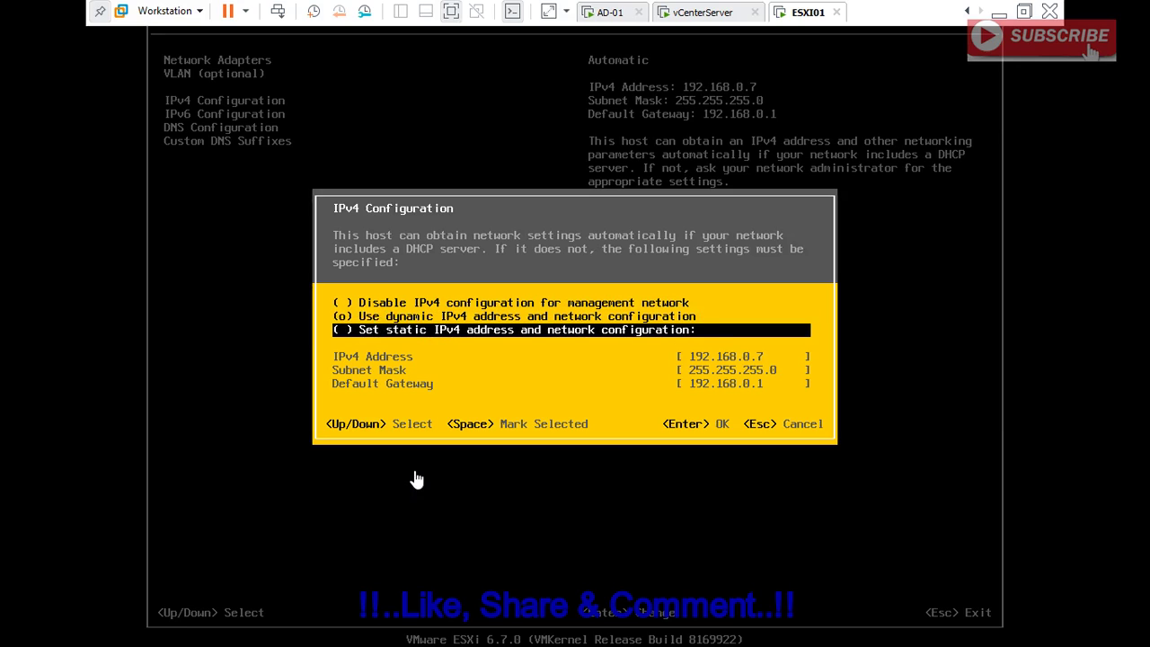
key("Up")
key("Up")
key("Down")
key("Down")
key("space")
- Replace the management network's static IPv4 address with 192.168.0.252
key("Down")
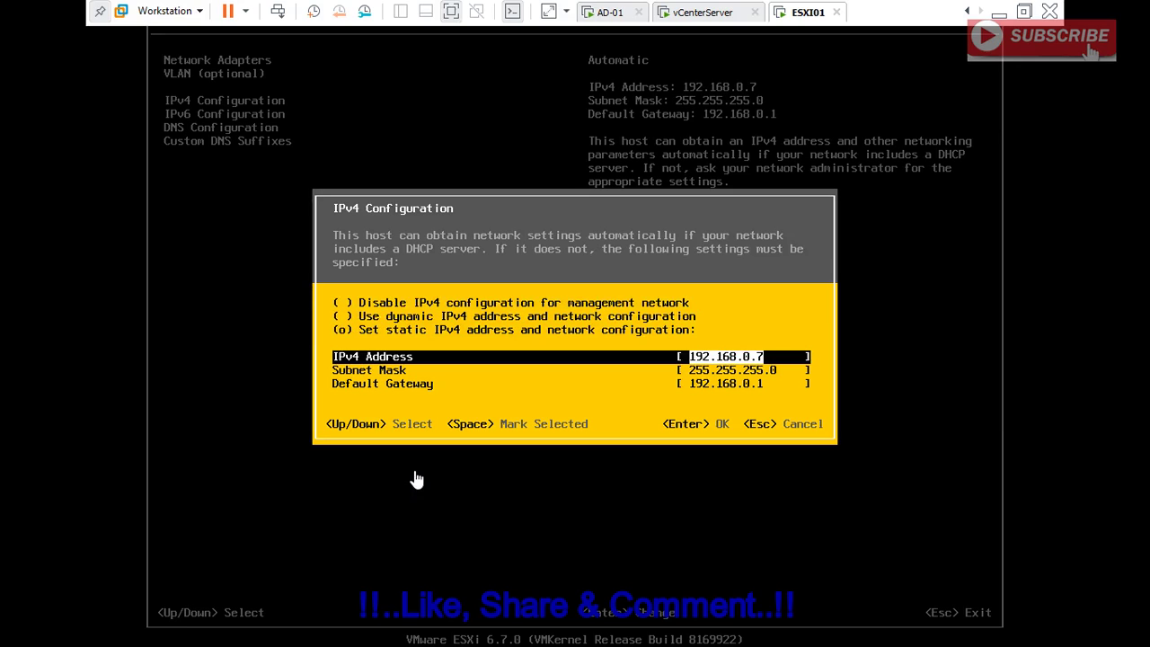
key("BackSpace")
key("BackSpace")
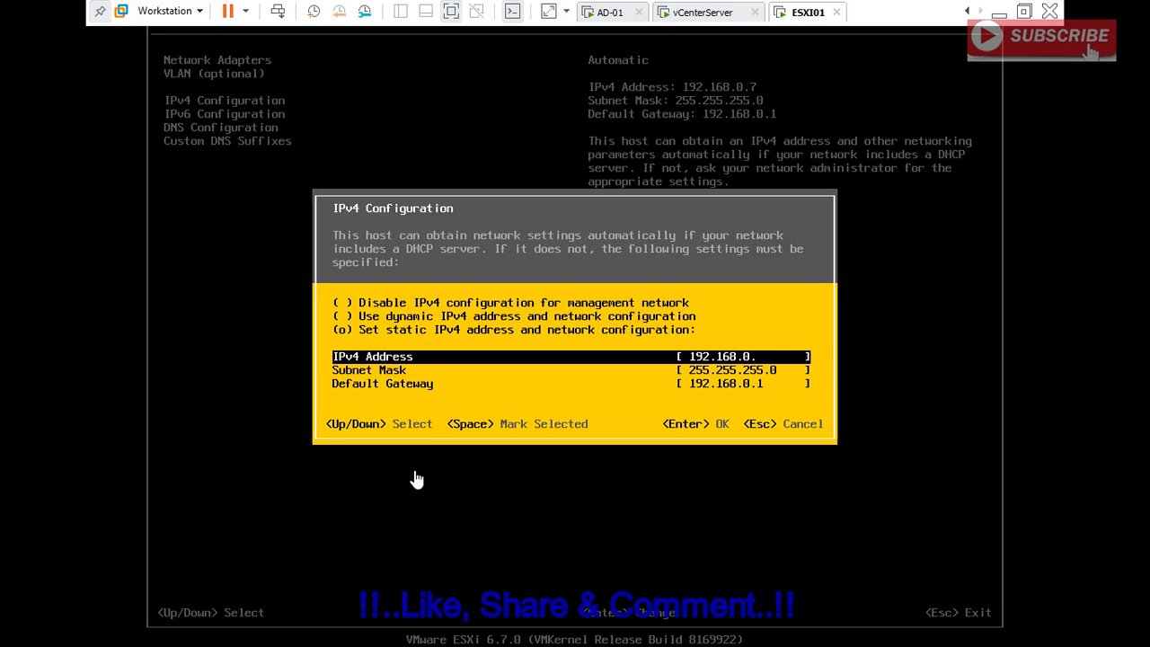
key("Down")
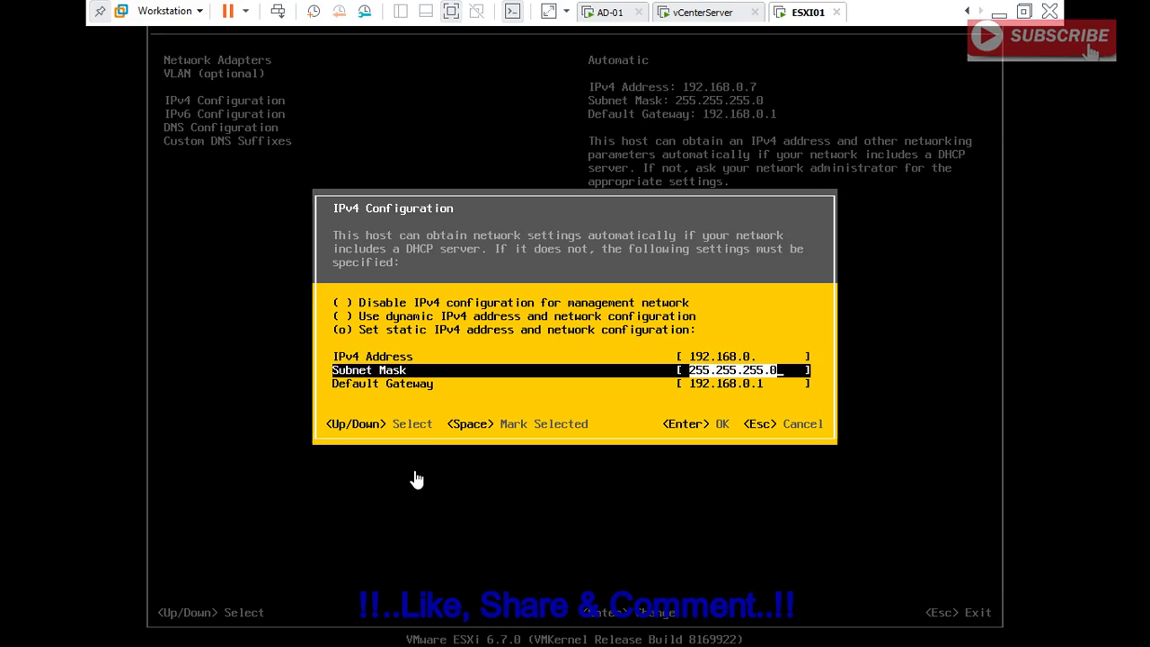
key("Up")
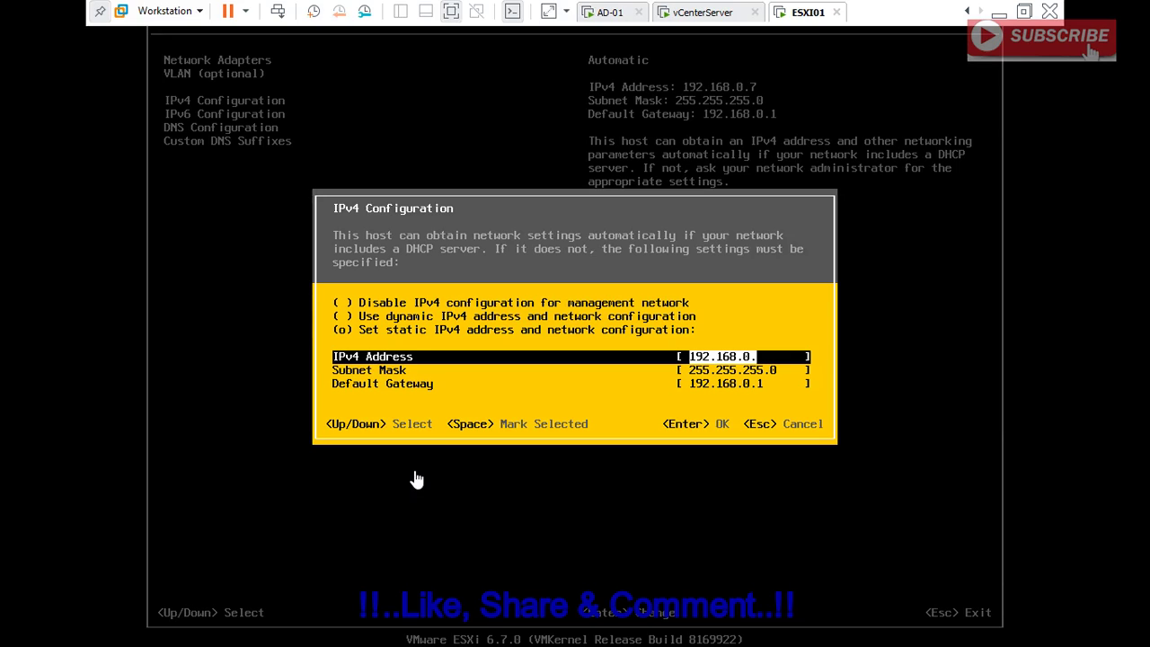
type("2")
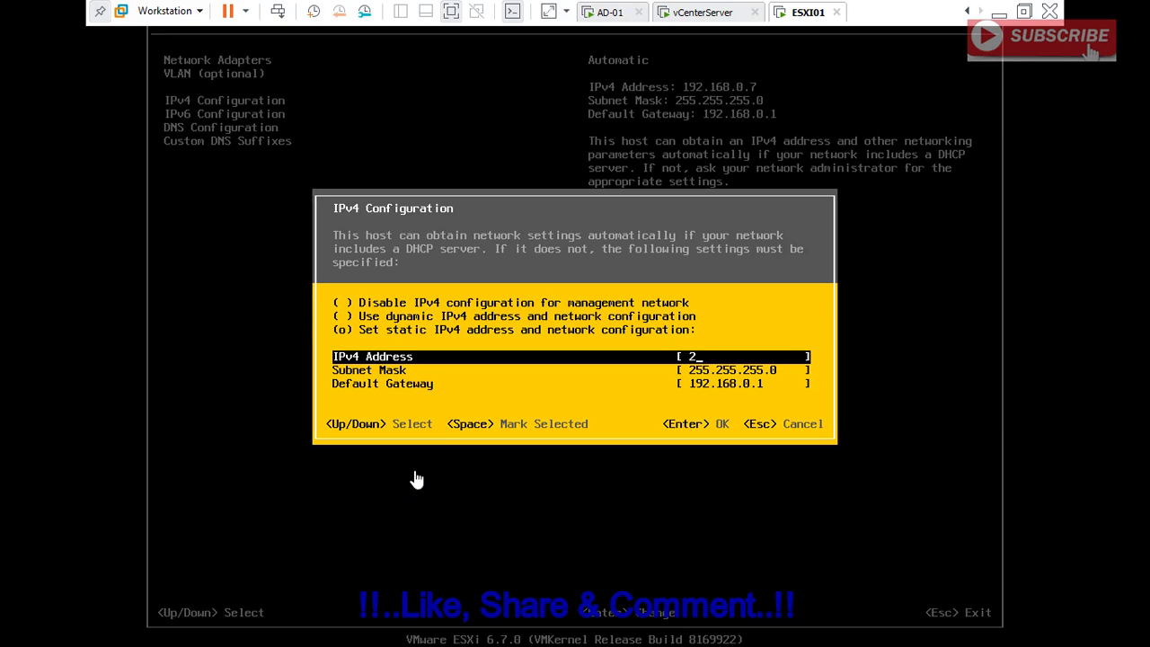
key("BackSpace")
type("192.168.0.252")
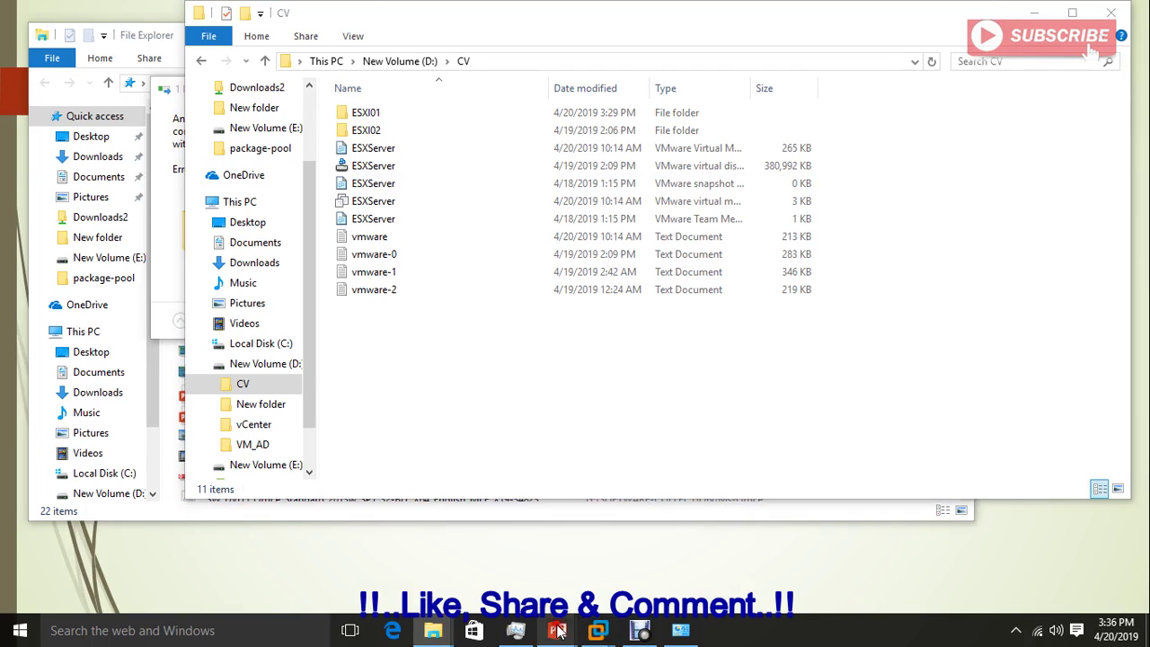
- Look at the PowerPoint slide show and return to the ESXI01 virtual machine
mouse_move(557, 629)
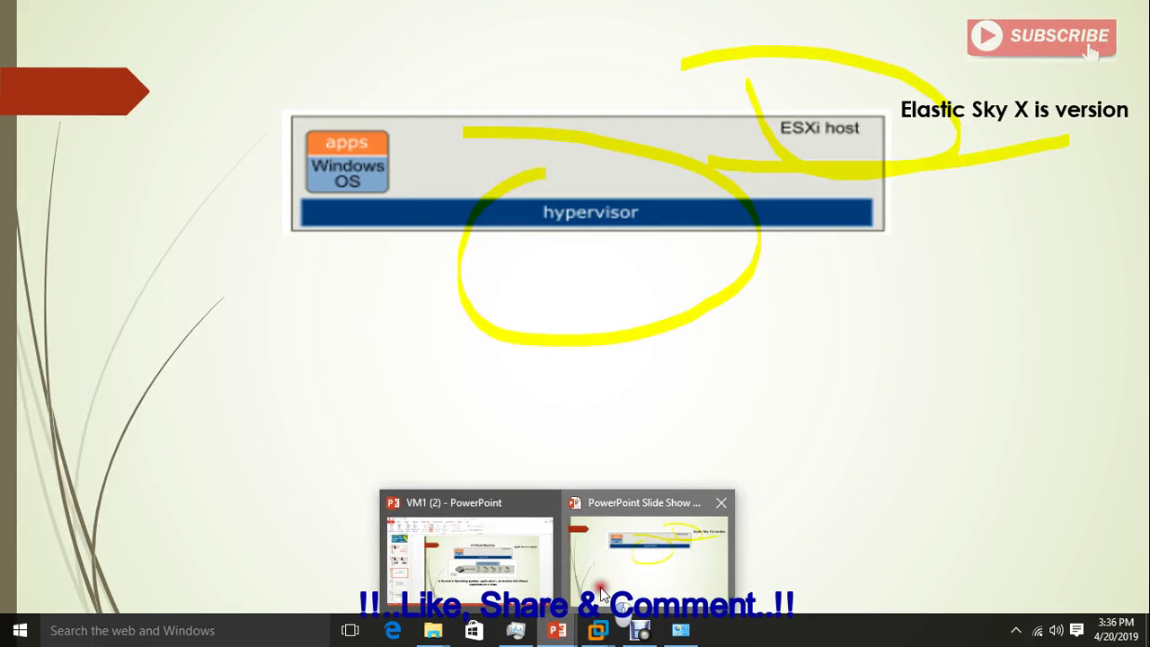
left_click(604, 595)
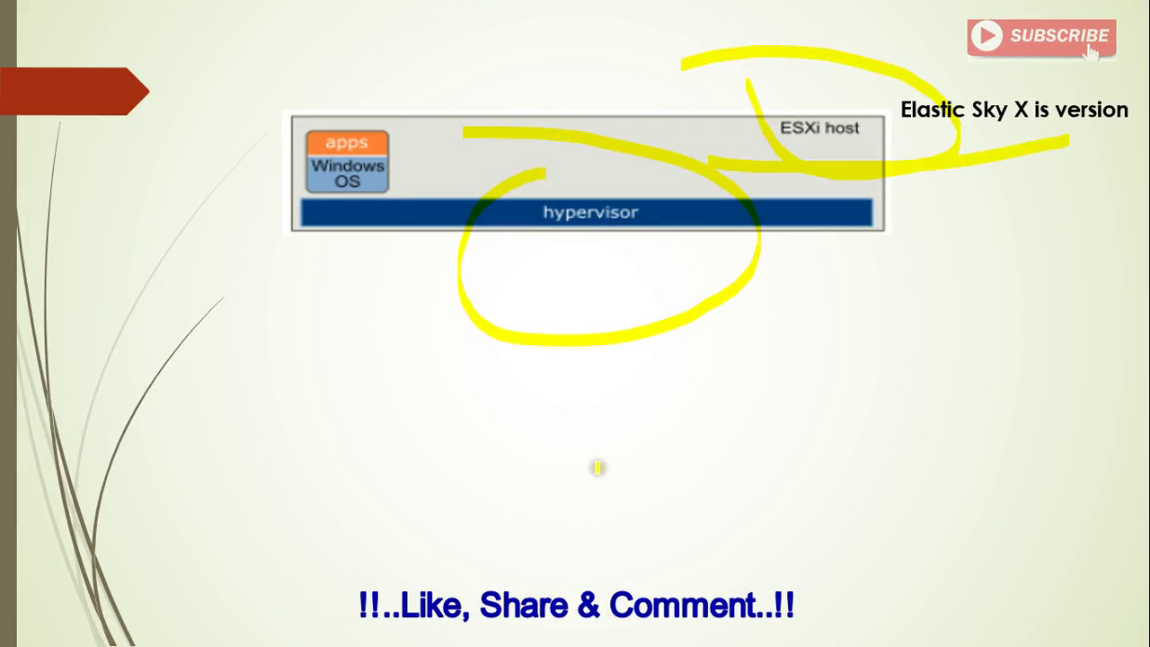
left_click(597, 464)
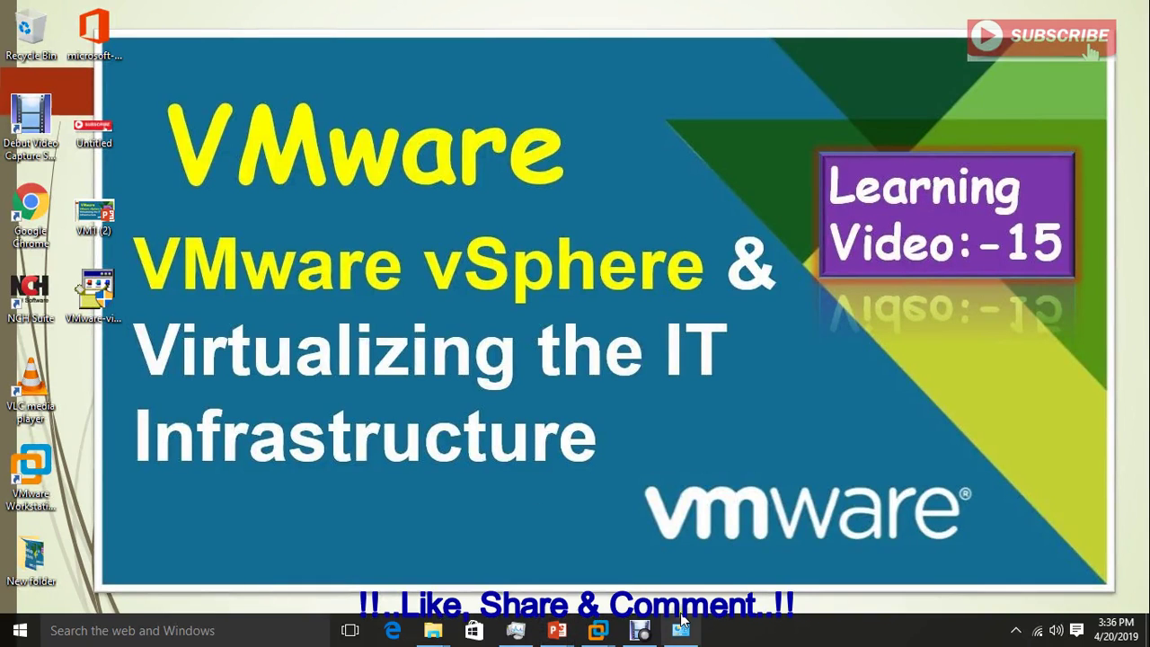
mouse_move(604, 635)
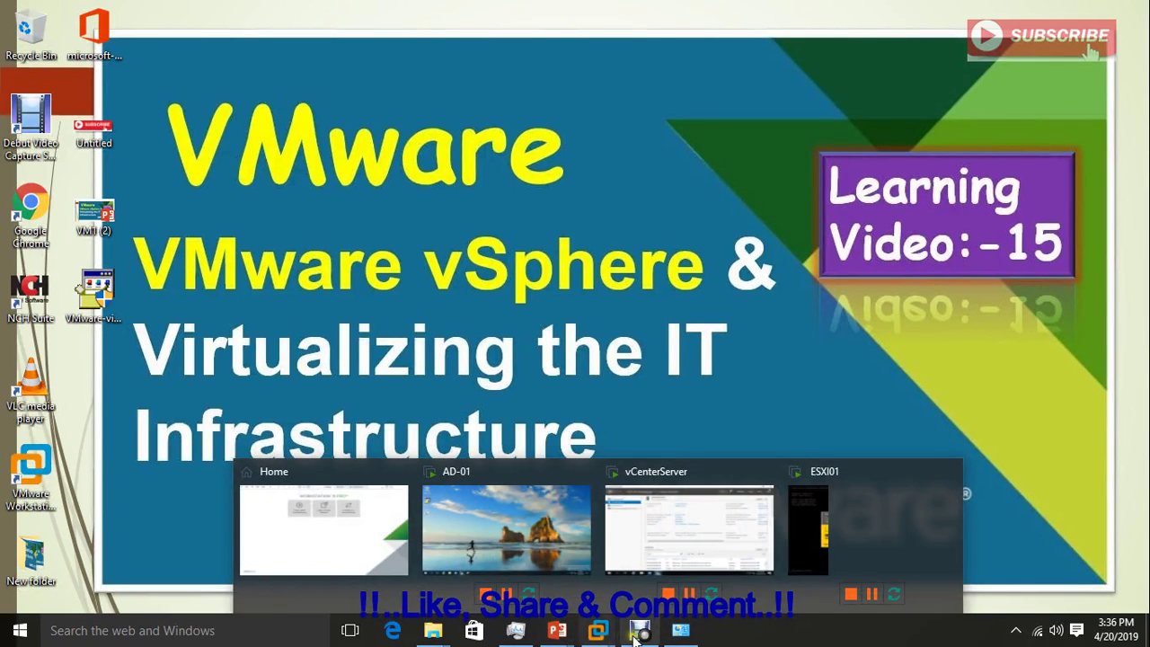
left_click(844, 485)
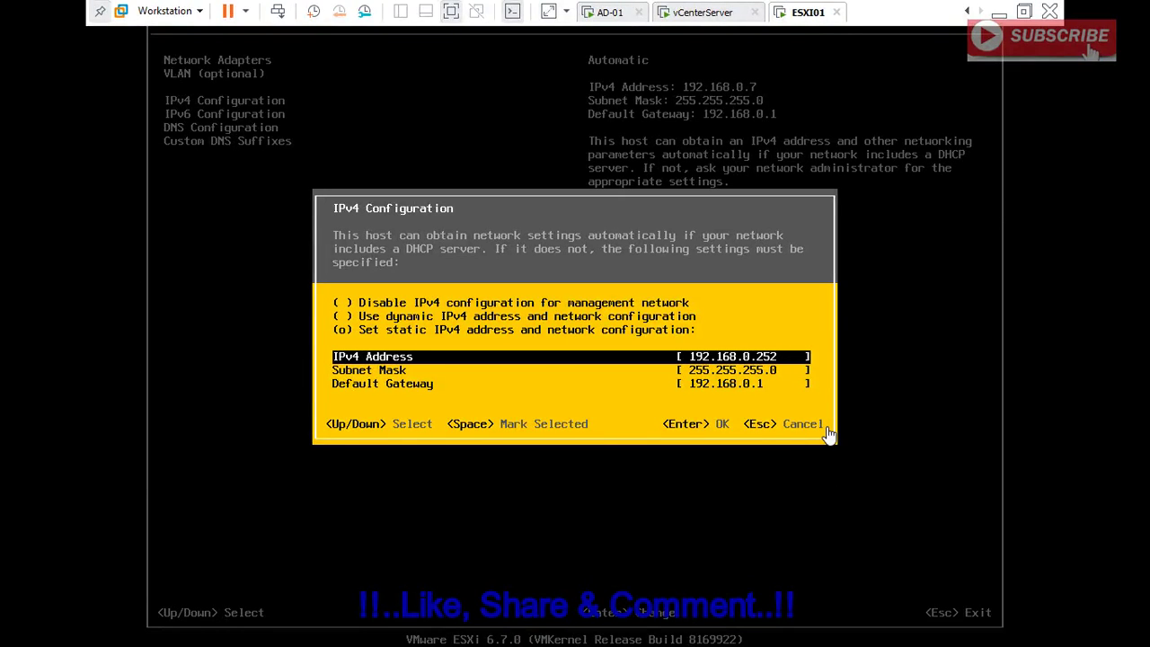
- Change the static IPv4 address to 192.168.0.251 and accept the IPv4 configuration with the existing subnet mask and gateway
key("BackSpace")
type("1")
key("Down")
key("Down")
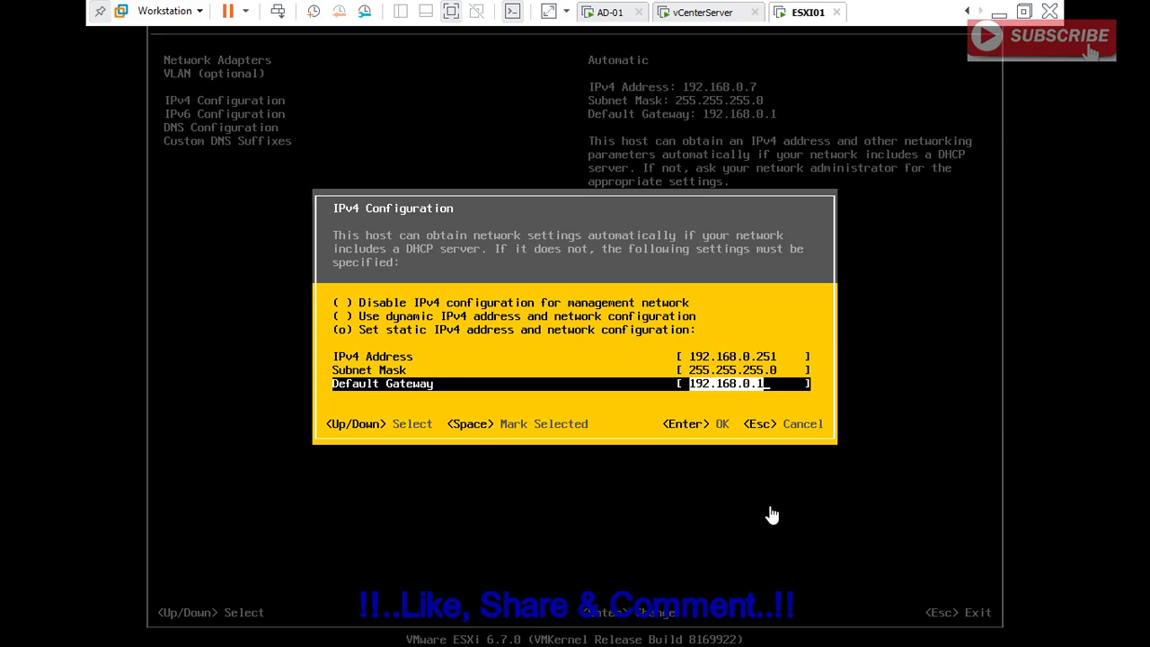
key("Return")
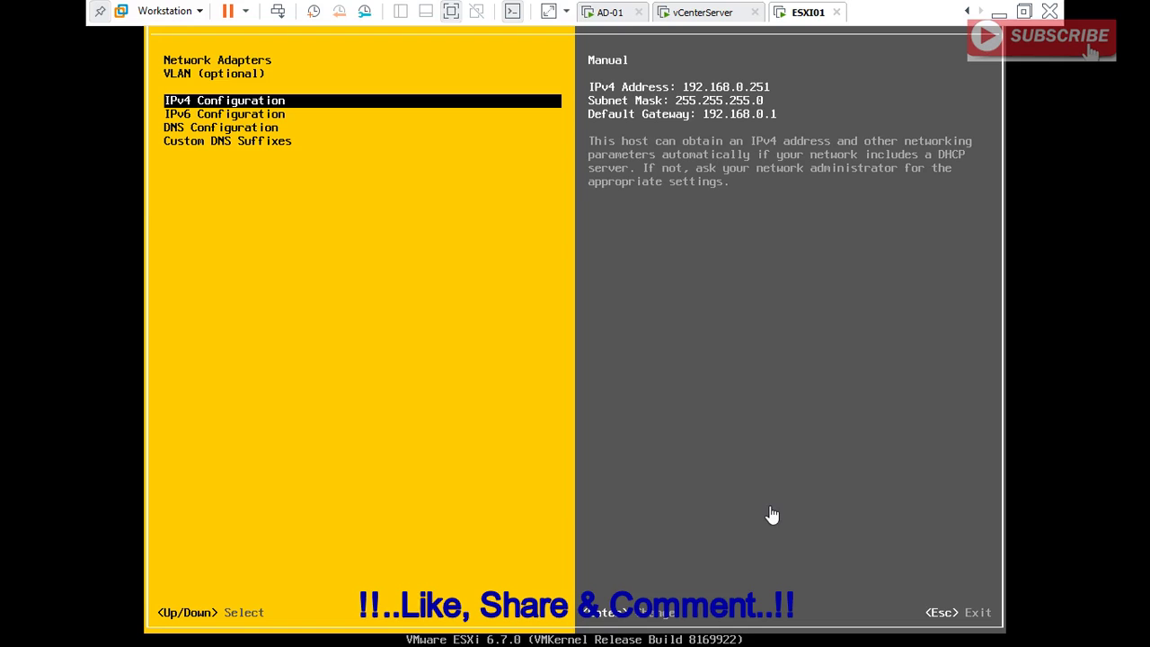
- Disable IPv6 for the management network
key("Down")
key("Return")
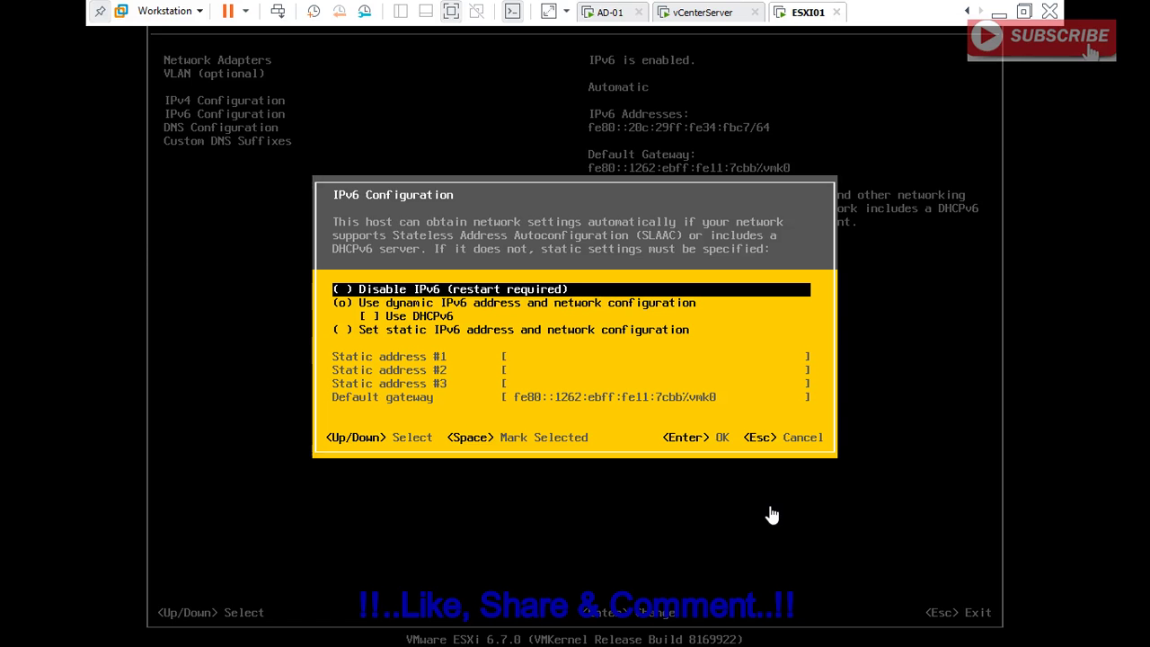
key("space")
key("Return")
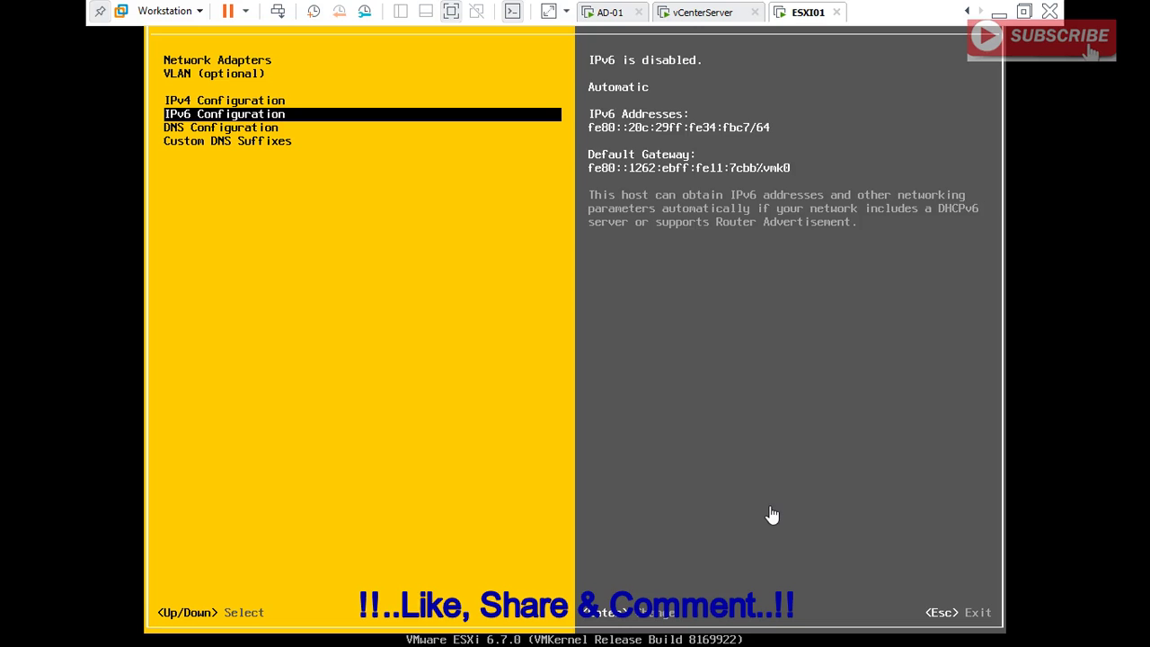
- Switch the DNS configuration to manually specified servers and set the primary DNS server to 192.168.0.10
key("Down")
key("Return")
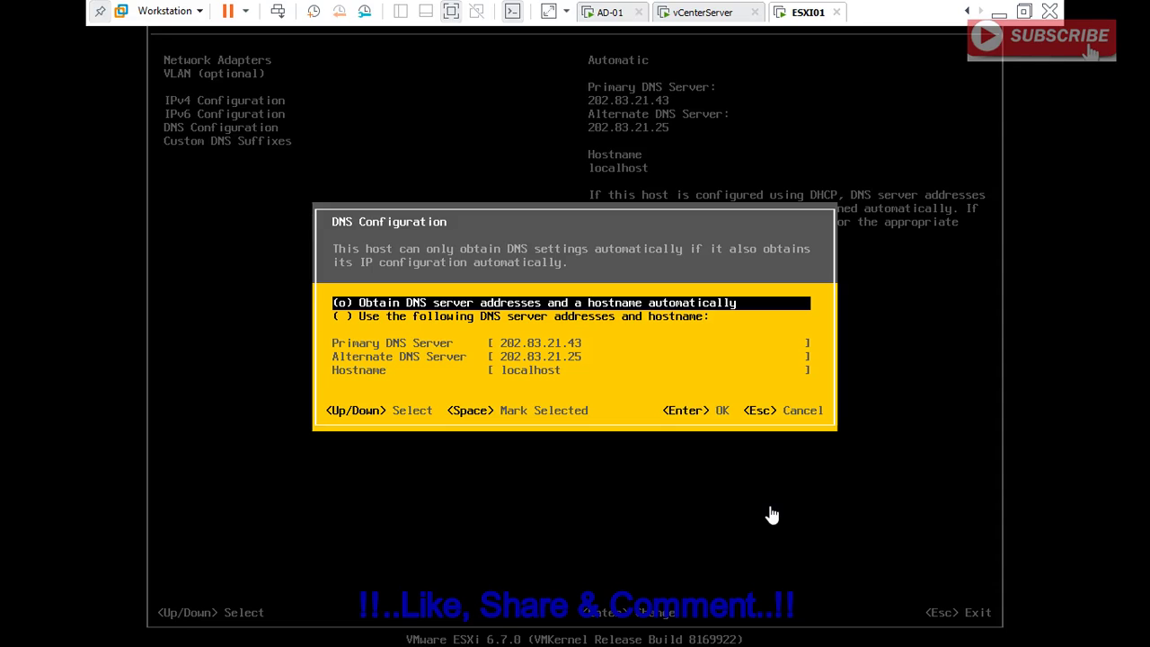
key("Down")
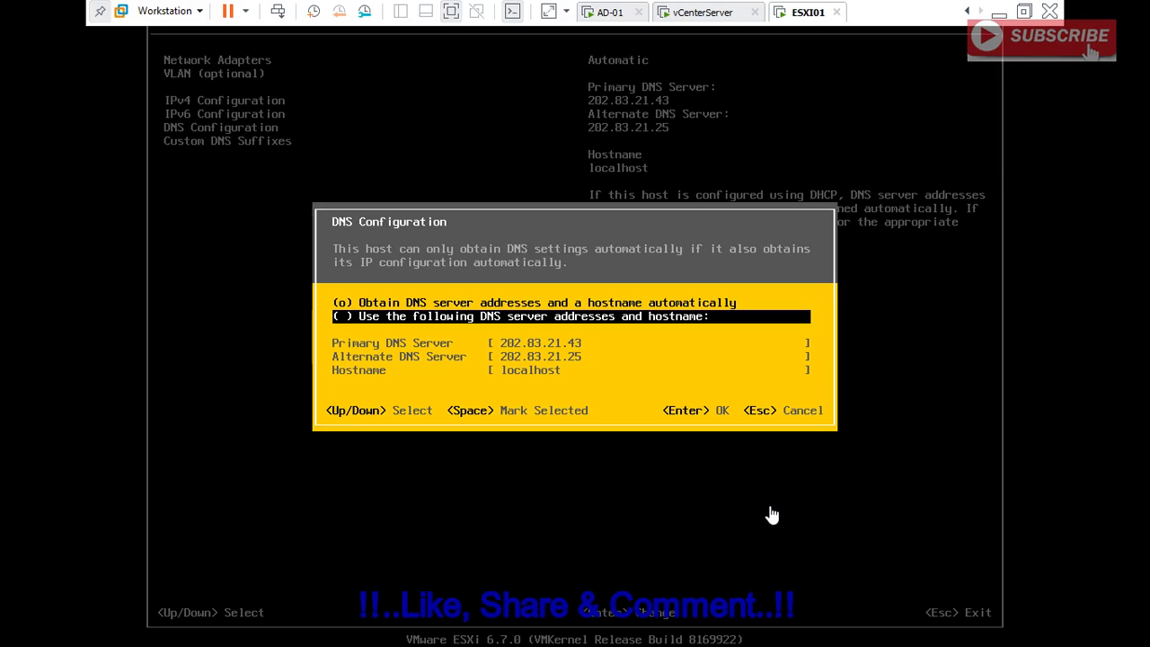
key("space")
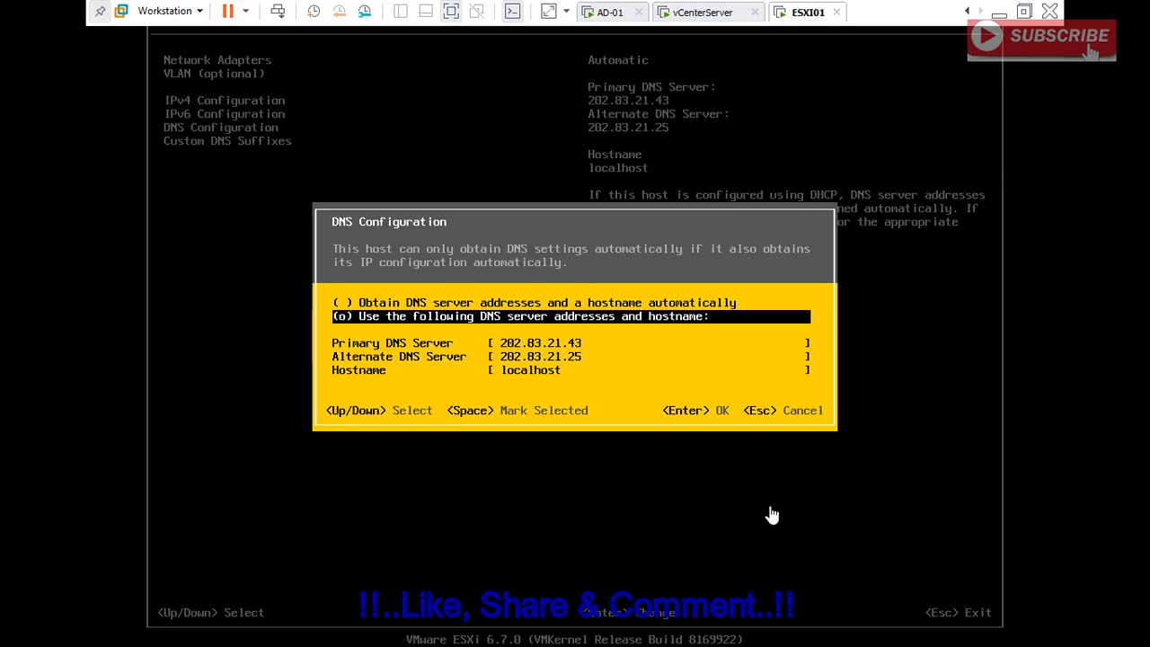
key("Down")
key("BackSpace")
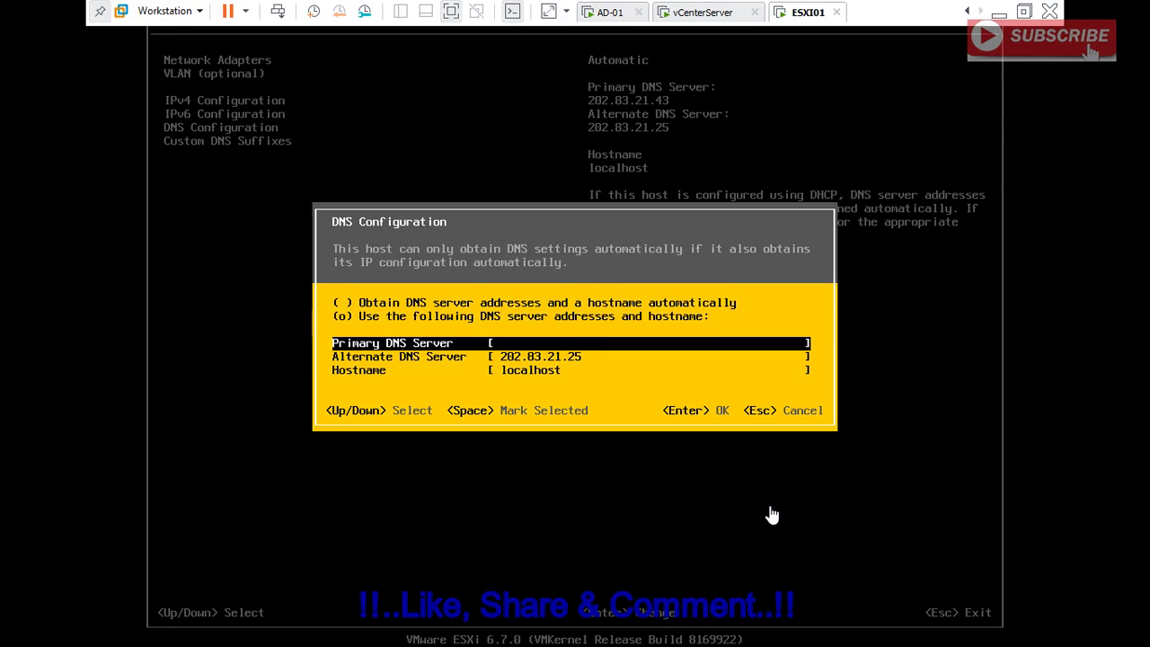
type("192.168.0.10")
key("Down")
key("Down")
key("Return")
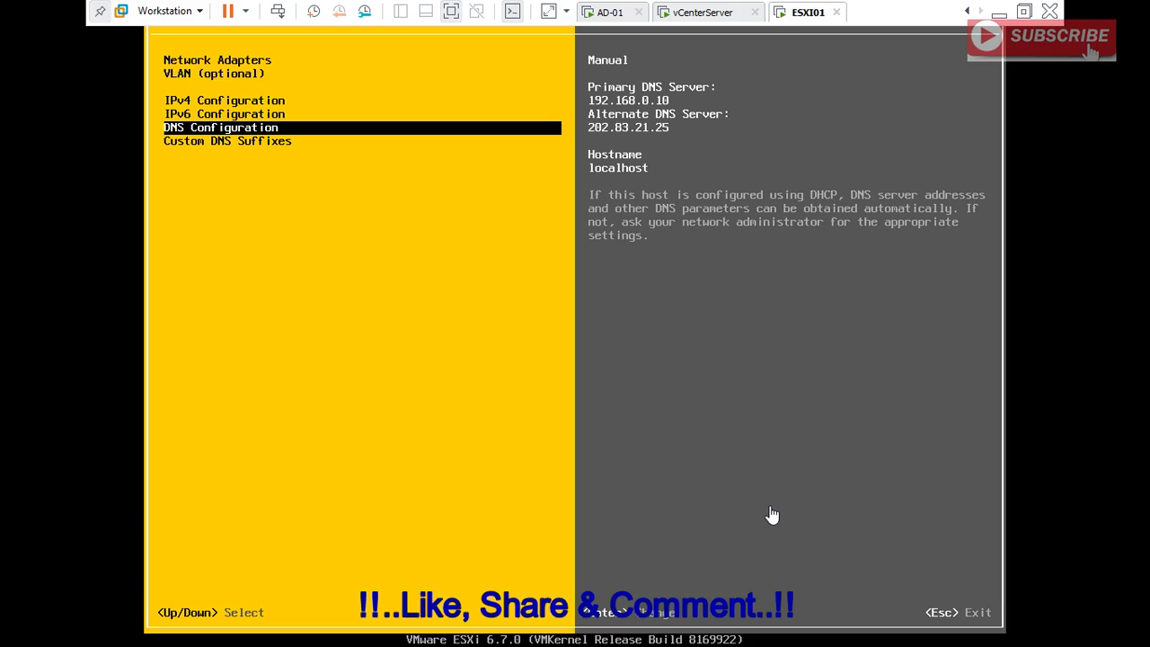
- Set the host's name to ESXI01 in the DNS configuration
key("Return")
key("Down")
key("Down")
key("Down")
key("Down")
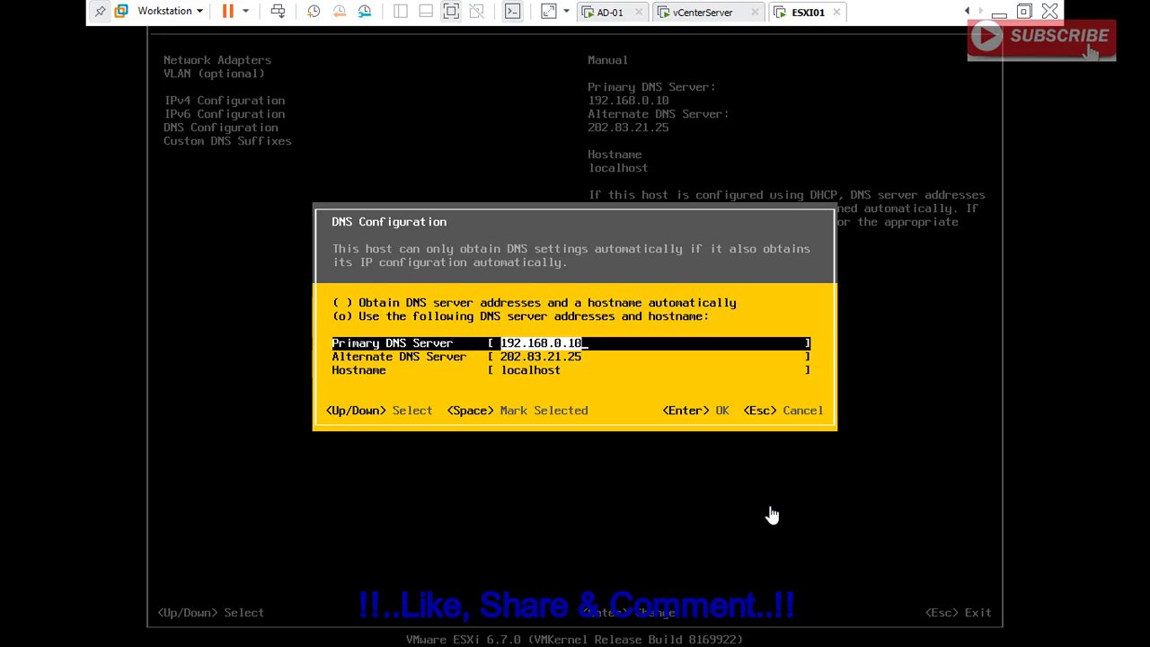
key("BackSpace")
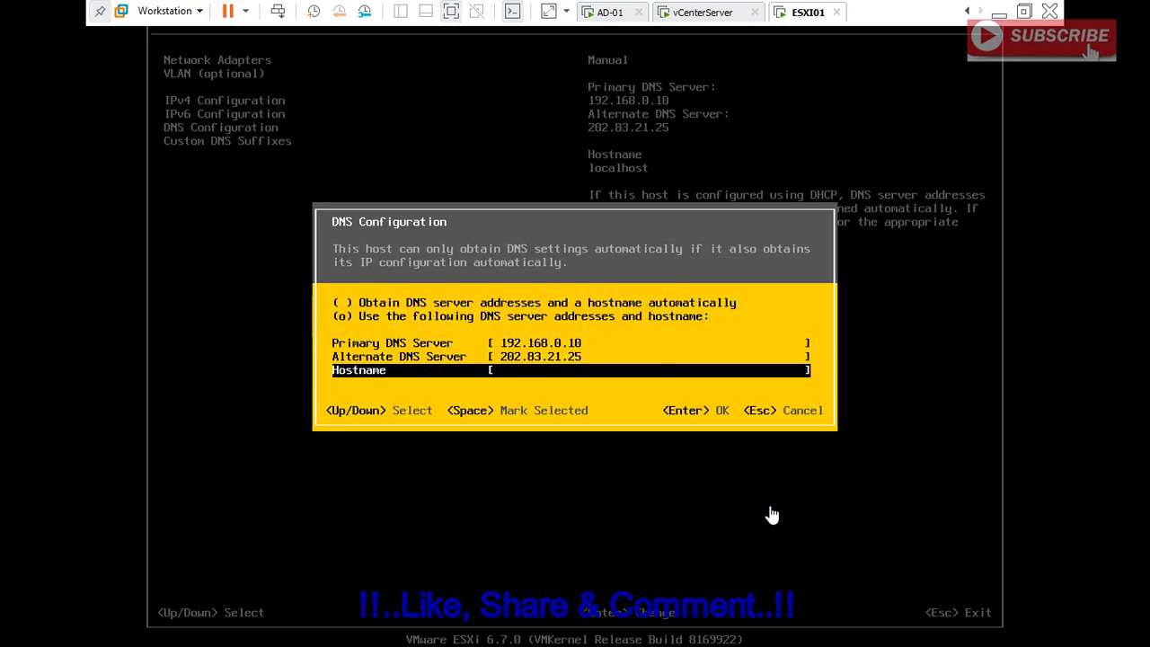
type("ESXI01")
key("Return")
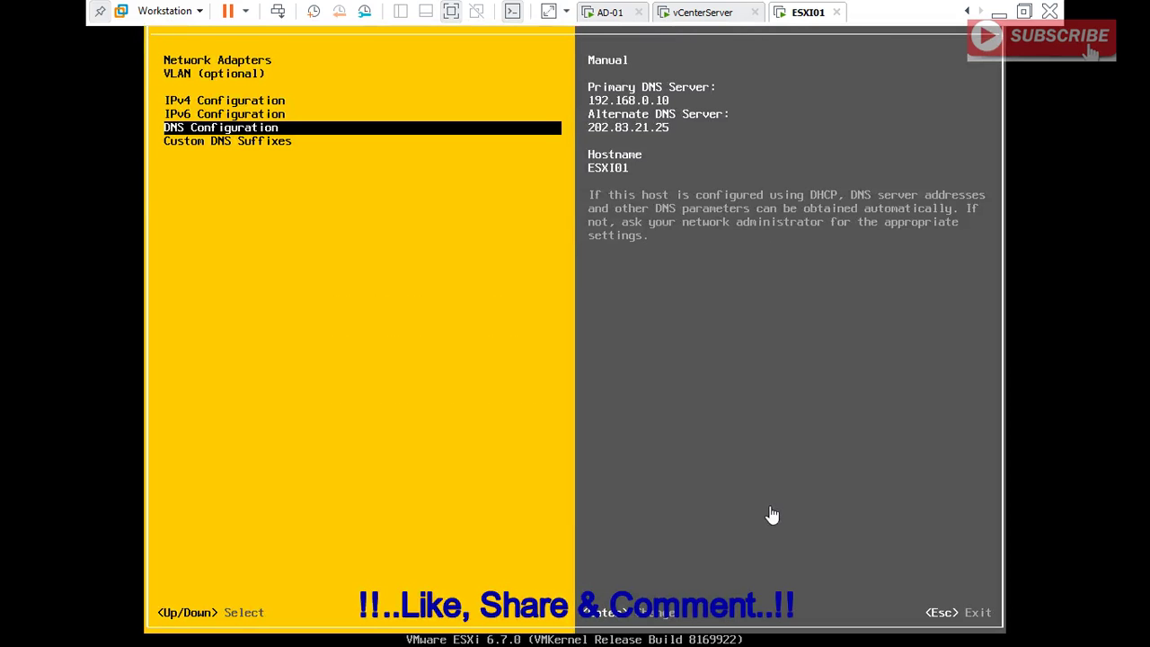
- Set the custom DNS suffix to india.com and apply the management network changes with a host reboot
key("Down")
key("Return")
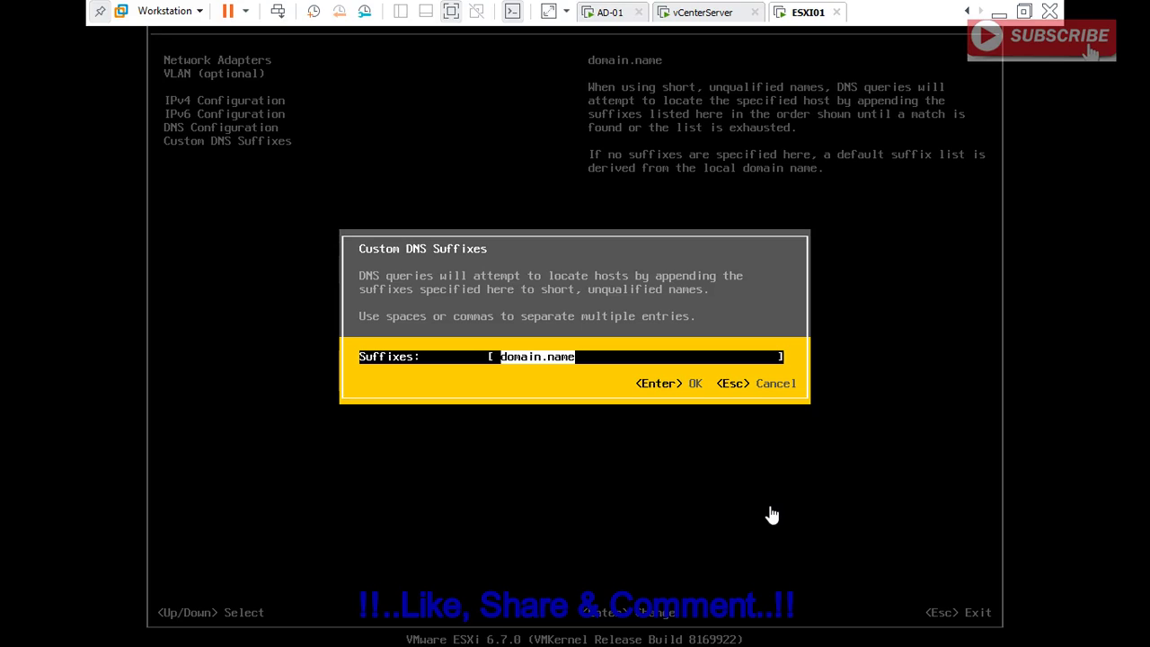
type("india.ci")
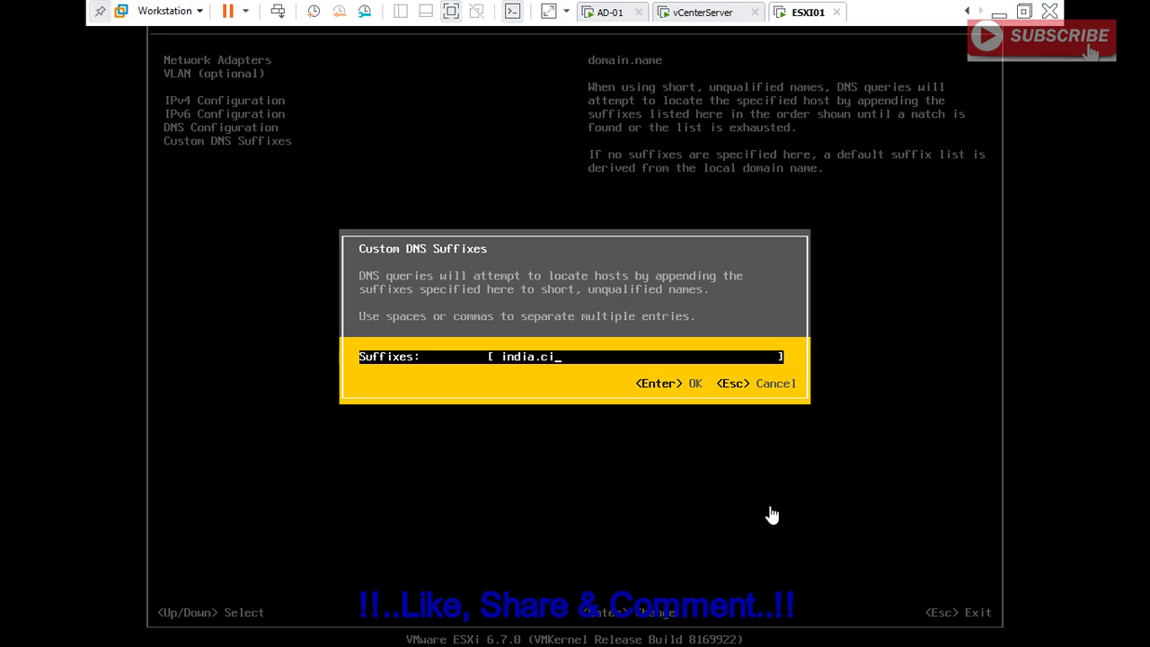
key("BackSpace")
type("om")
key("Return")
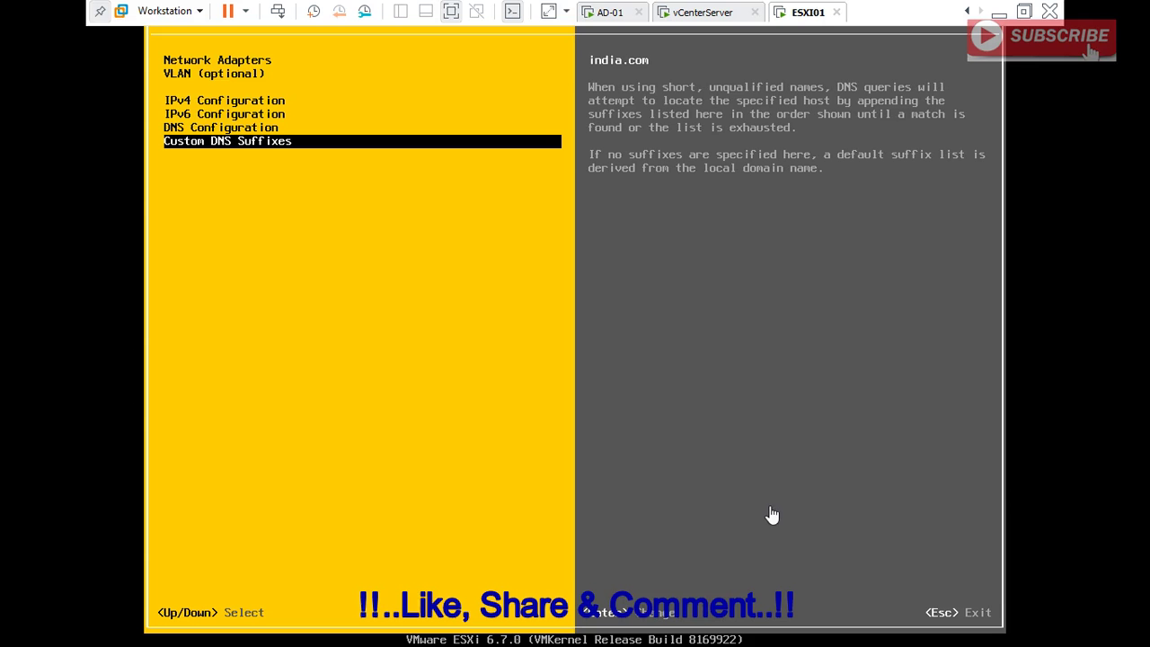
key("Escape")
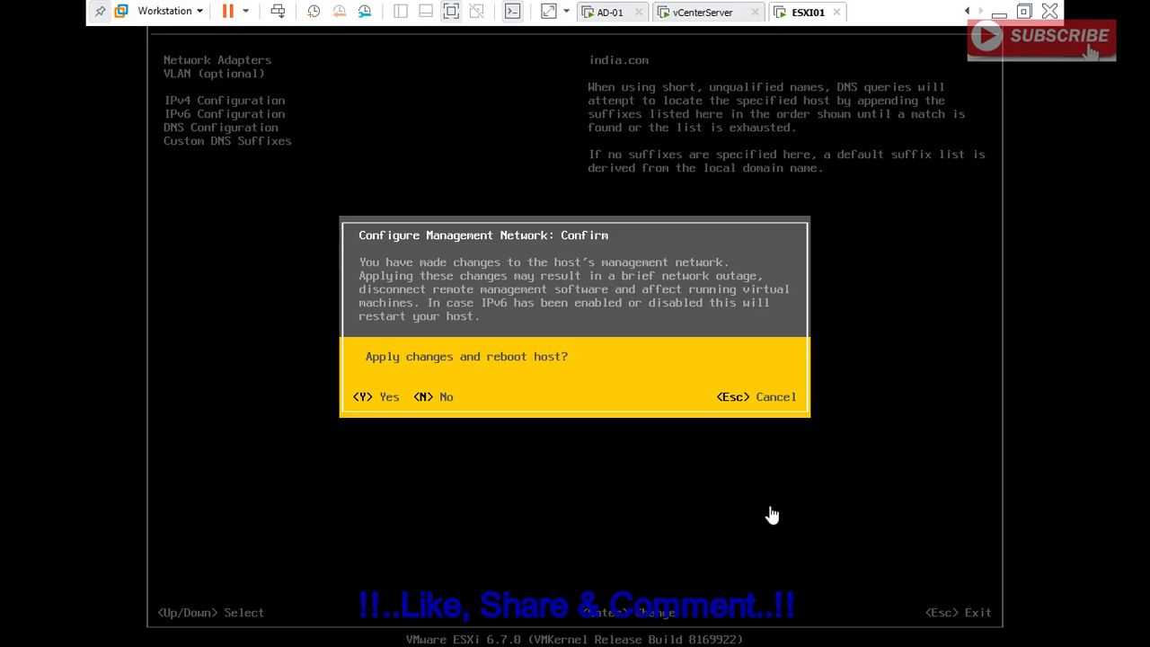
key("Escape")
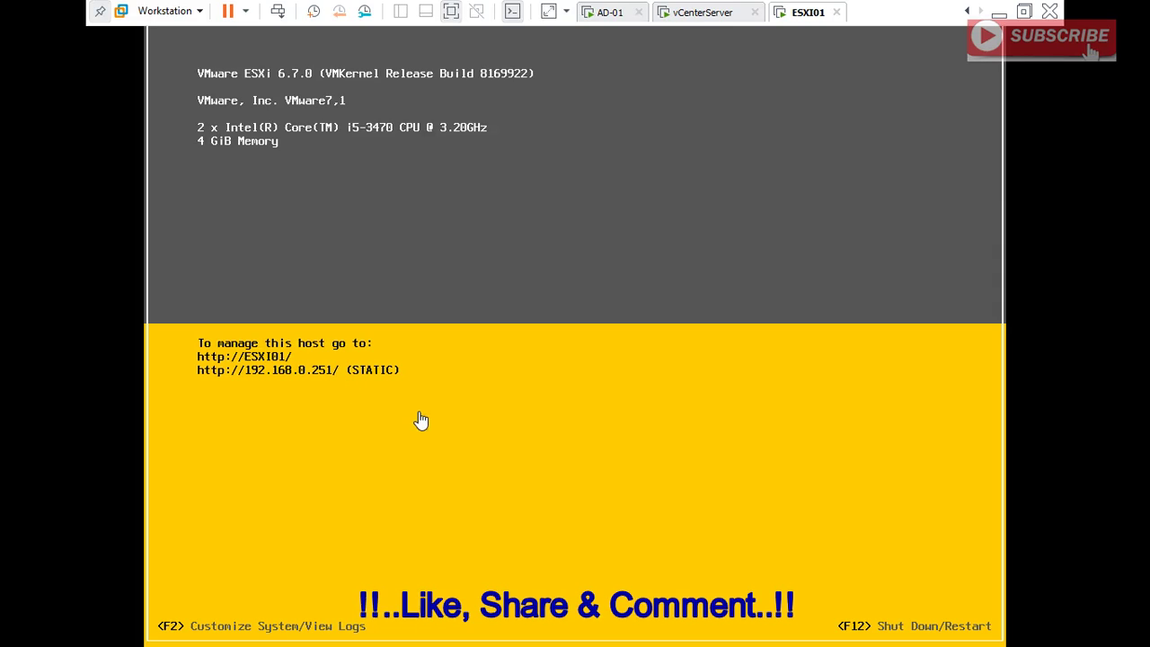
- Log in to the host's system customization as root, entering the account password
key("F2")
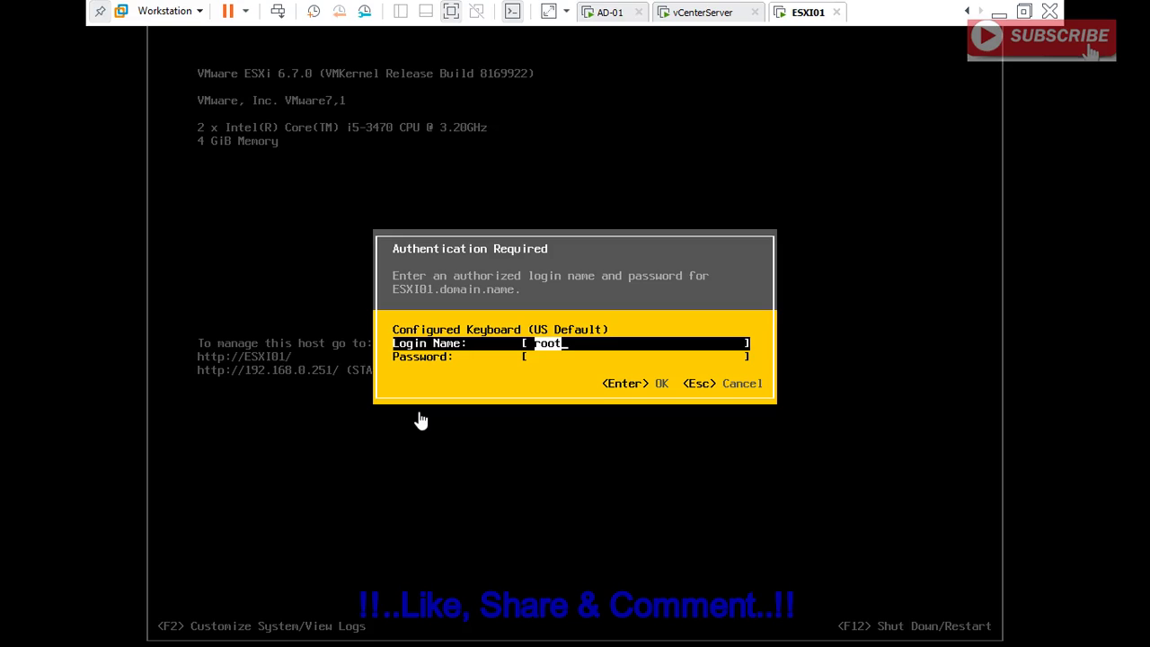
key("Tab")
type("*****")
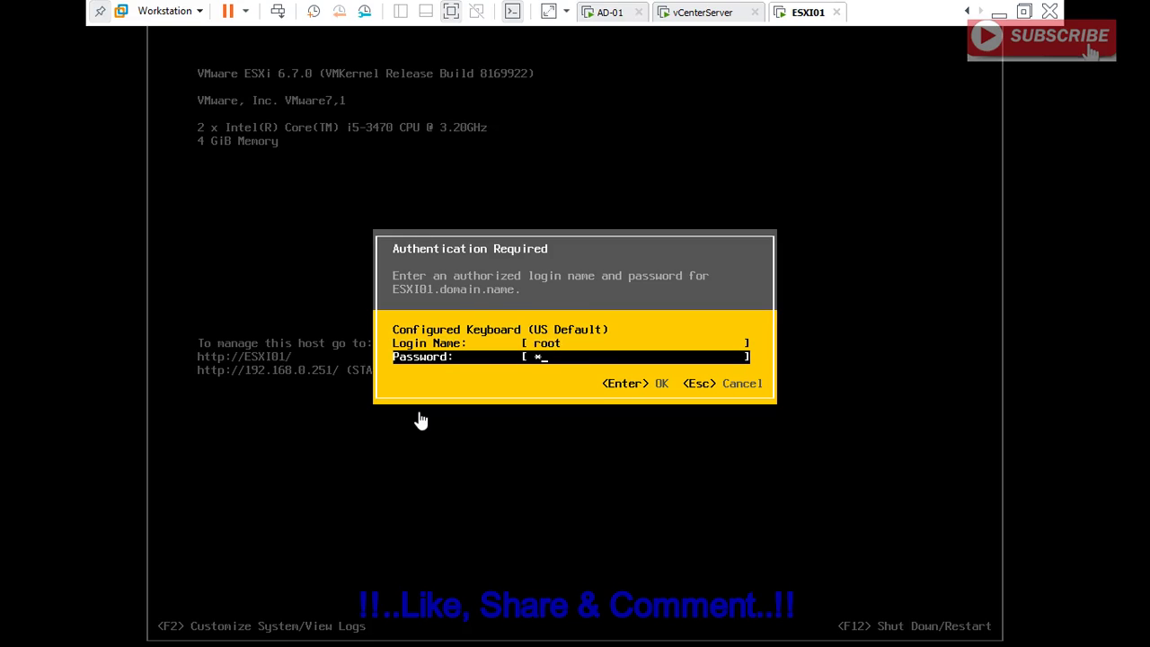
type("***")
key("Return")
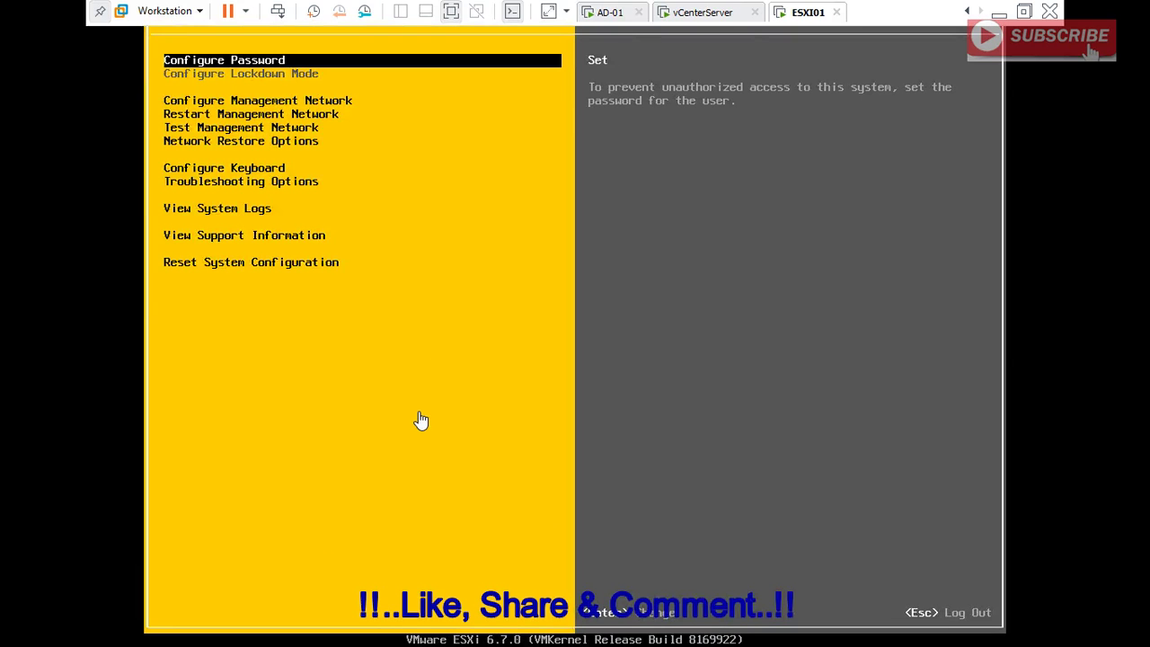
- Run the management network test with its default ping addresses and hostname, and dismiss the results
key("Down")
key("Down")
key("Up")
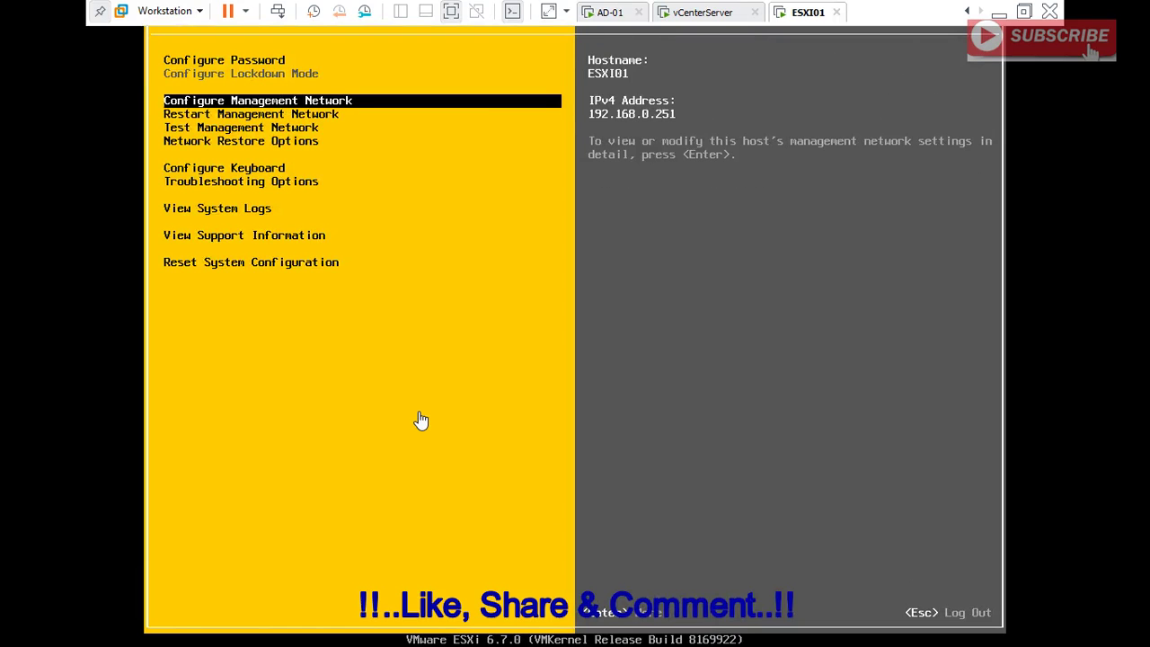
key("Down")
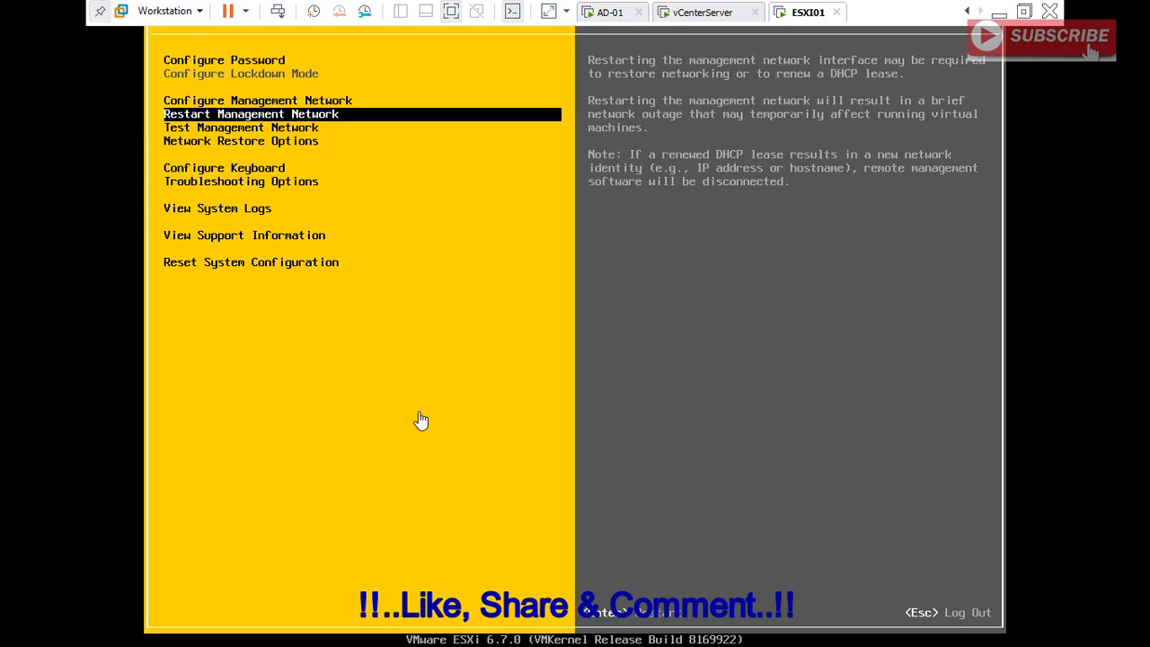
key("Down")
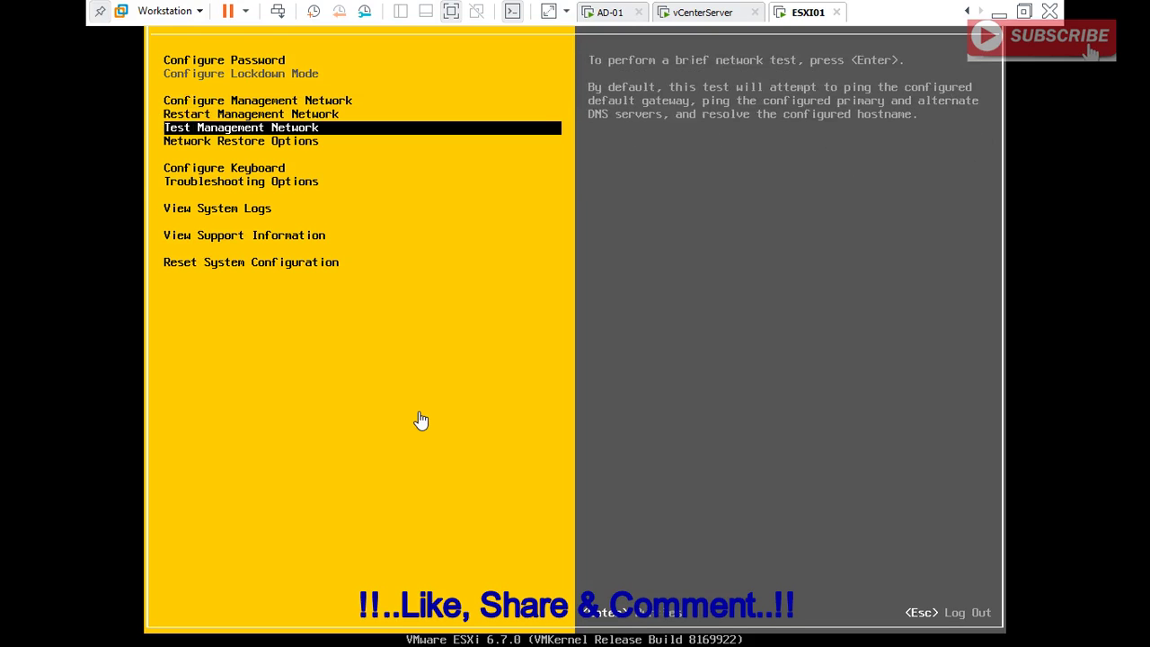
key("Return")
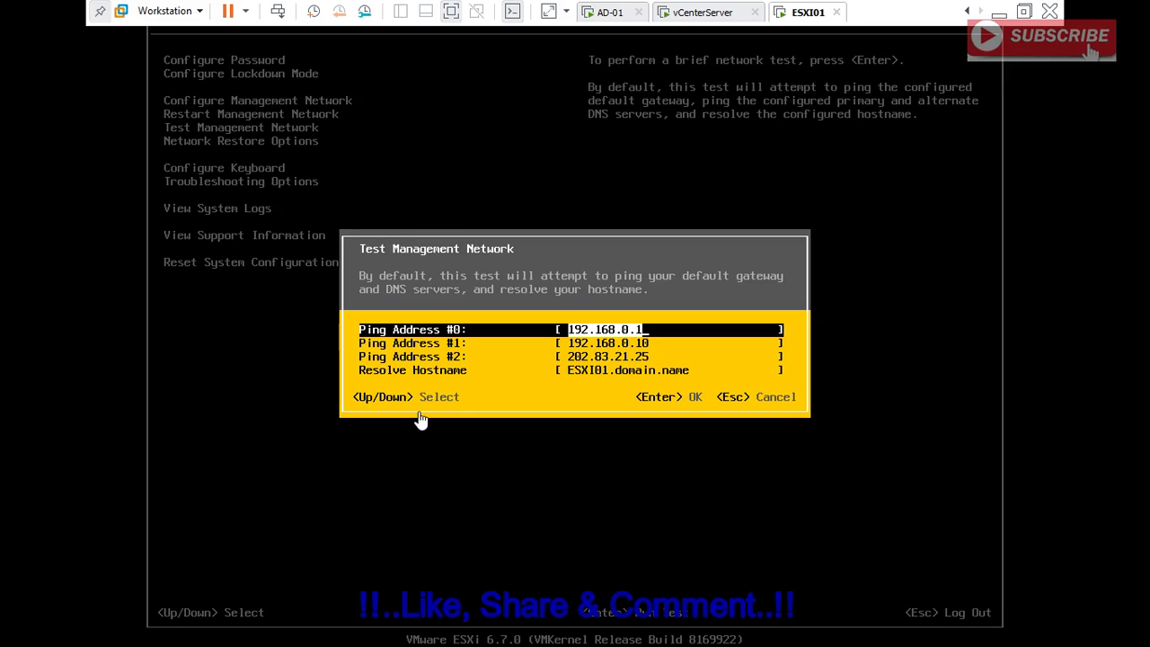
key("Return")
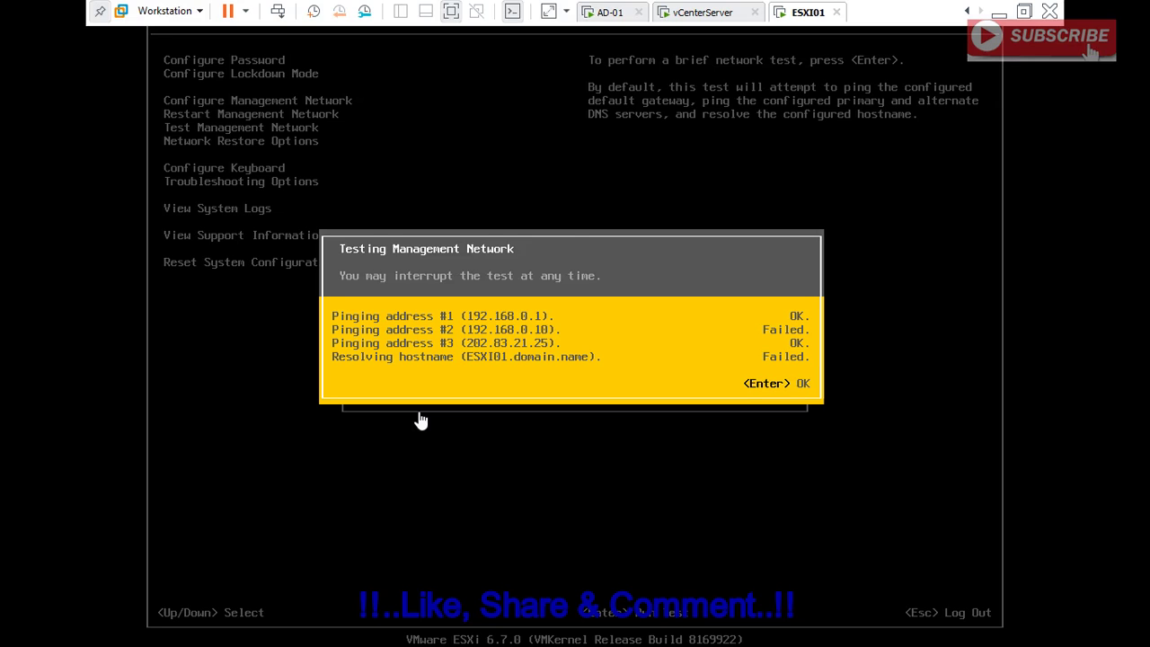
key("Return")
- Reopen the management network configuration and select its DNS Configuration entry
key("Up")
key("Up")
key("Return")
key("Down")
key("Down")
key("Down")
key("Down")
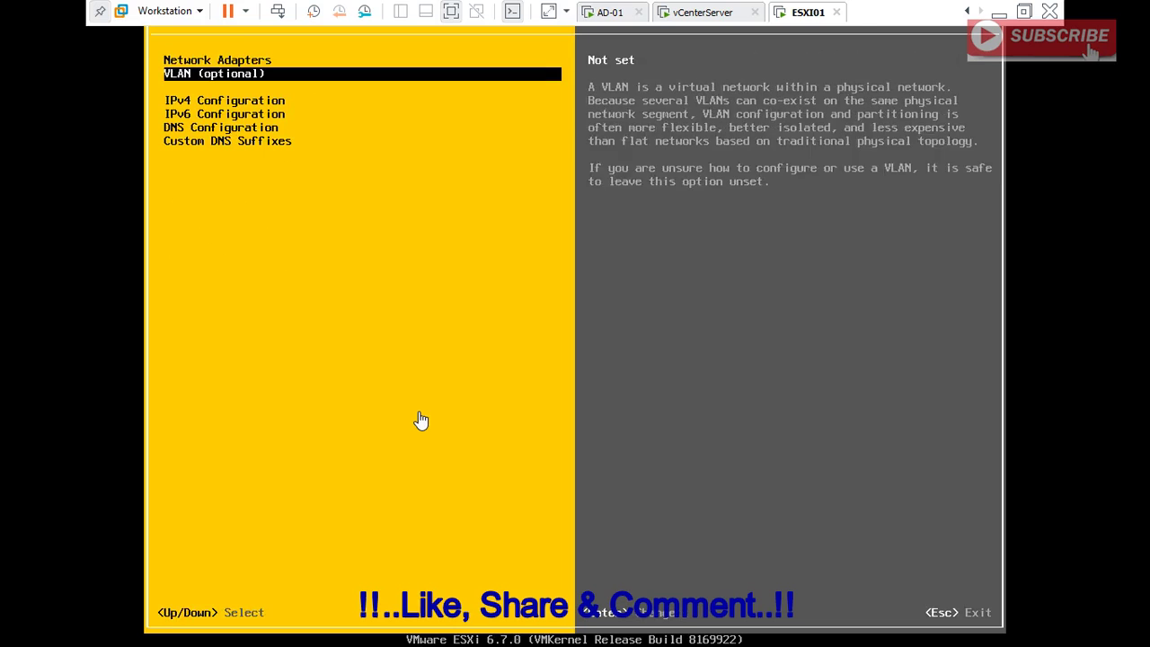
key("Return")
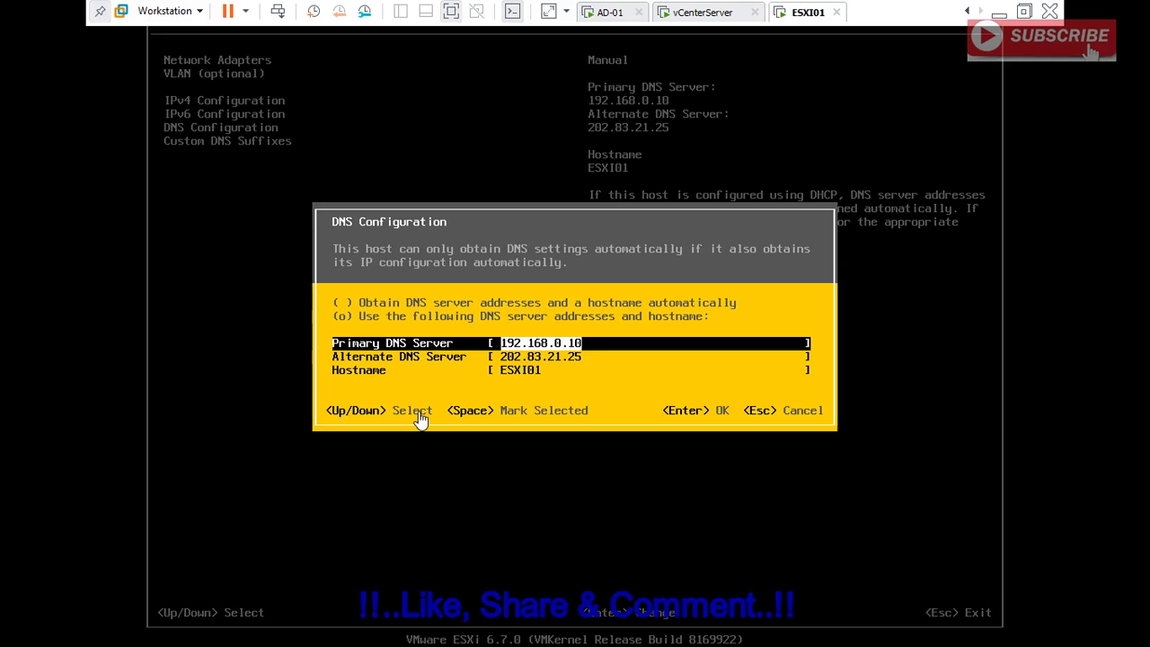
key("Right")
key("BackSpace")
key("BackSpace")
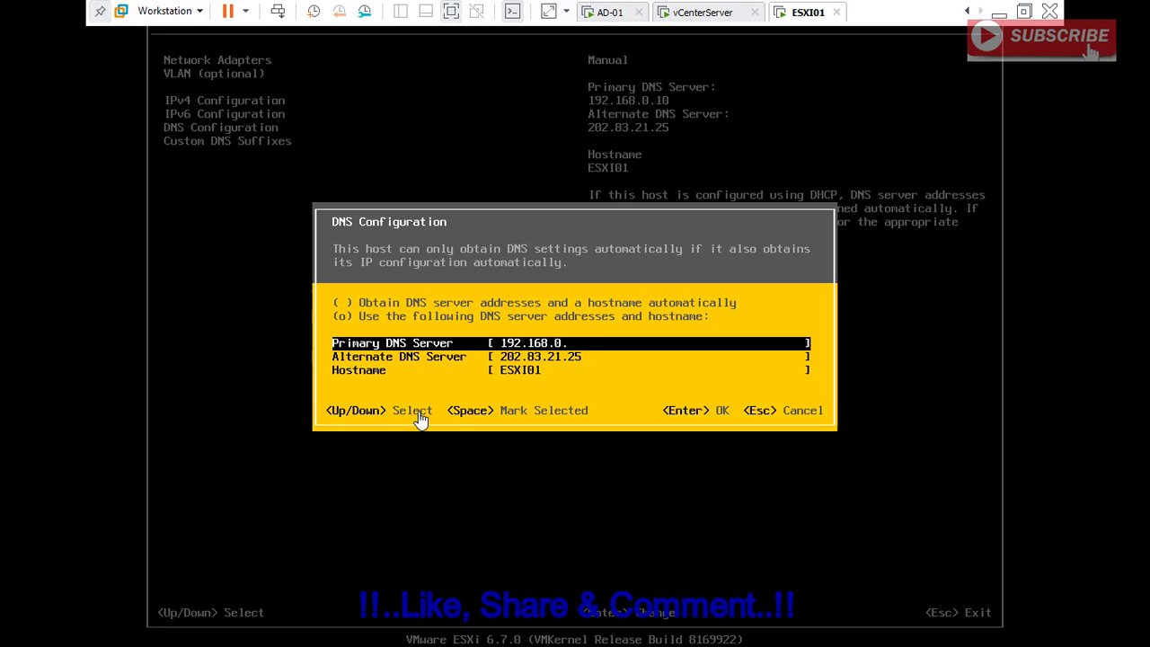
key("Down")
key("Right")
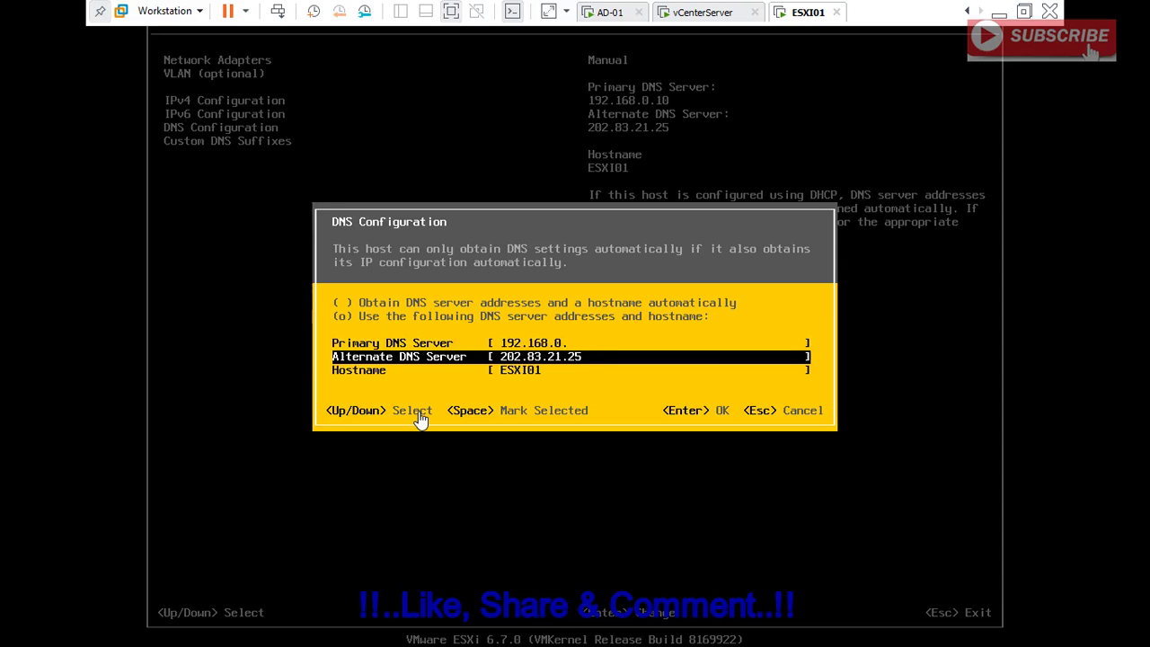
key("BackSpace")
key("BackSpace")
key("BackSpace")
key("Escape")
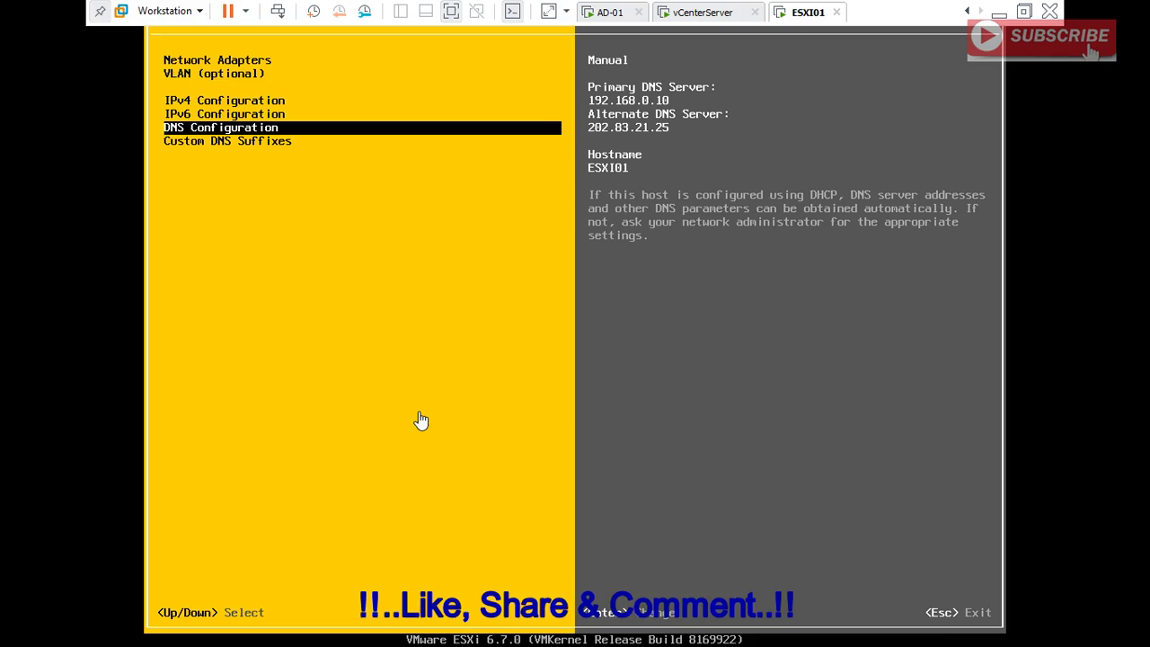
- Clear the alternate DNS server, set the primary to 192.168.0.254, and apply the changes with a management network restart
key("Return")
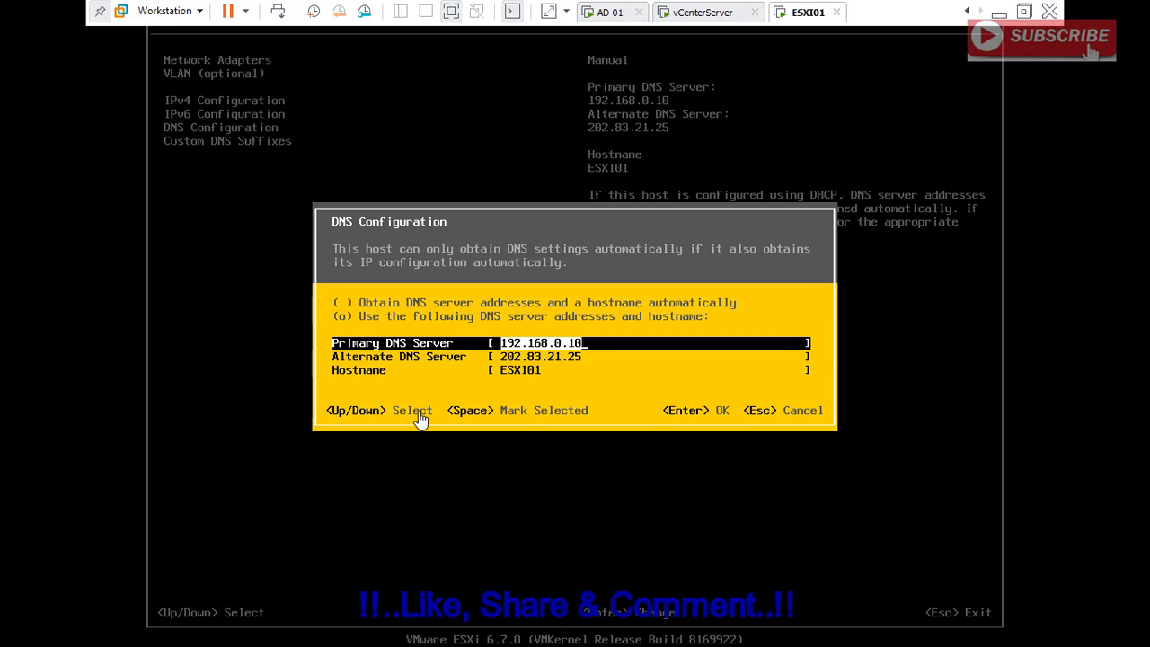
key("Down")
key("BackSpace")
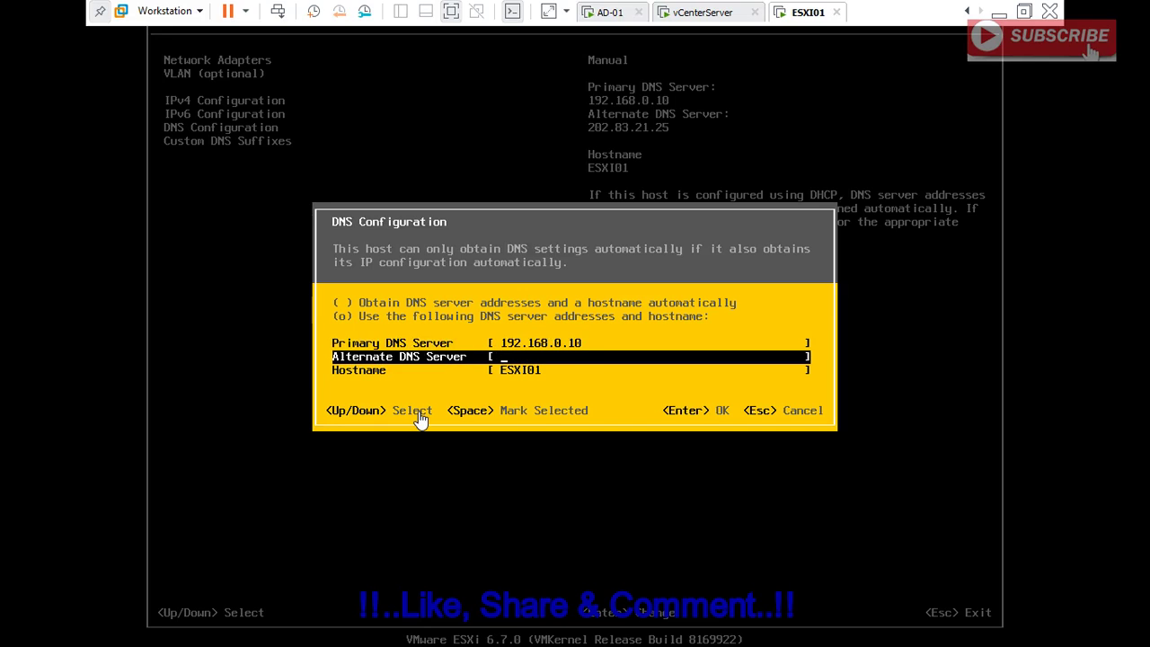
key("Up")
key("BackSpace")
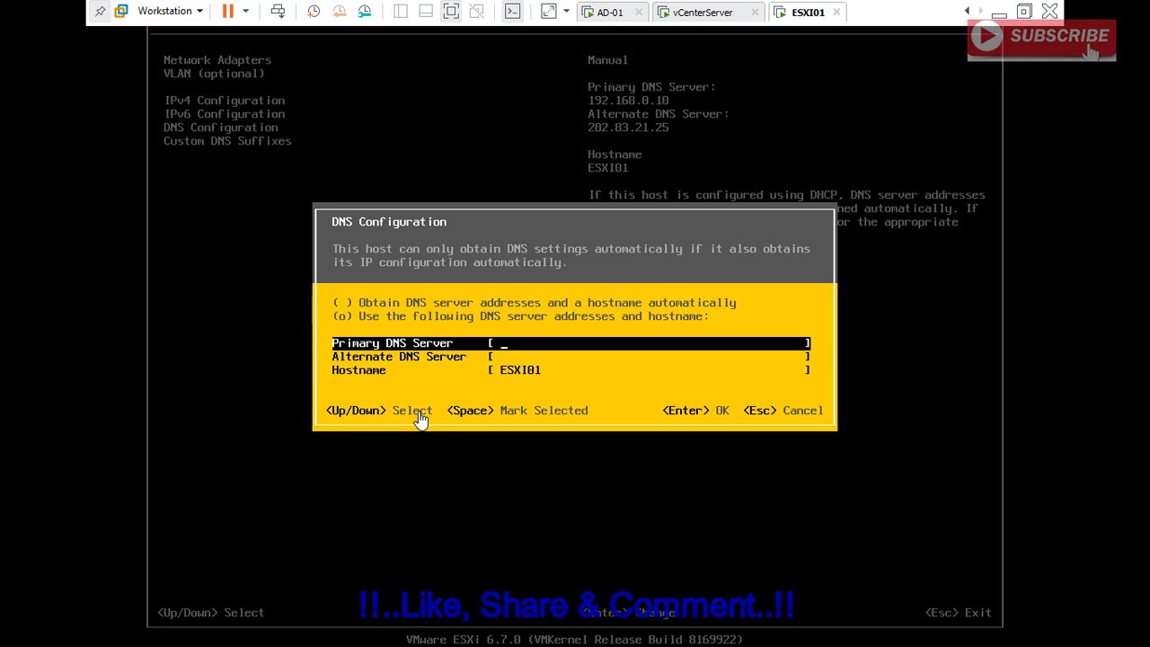
type("192.168.0.254")
key("Return")
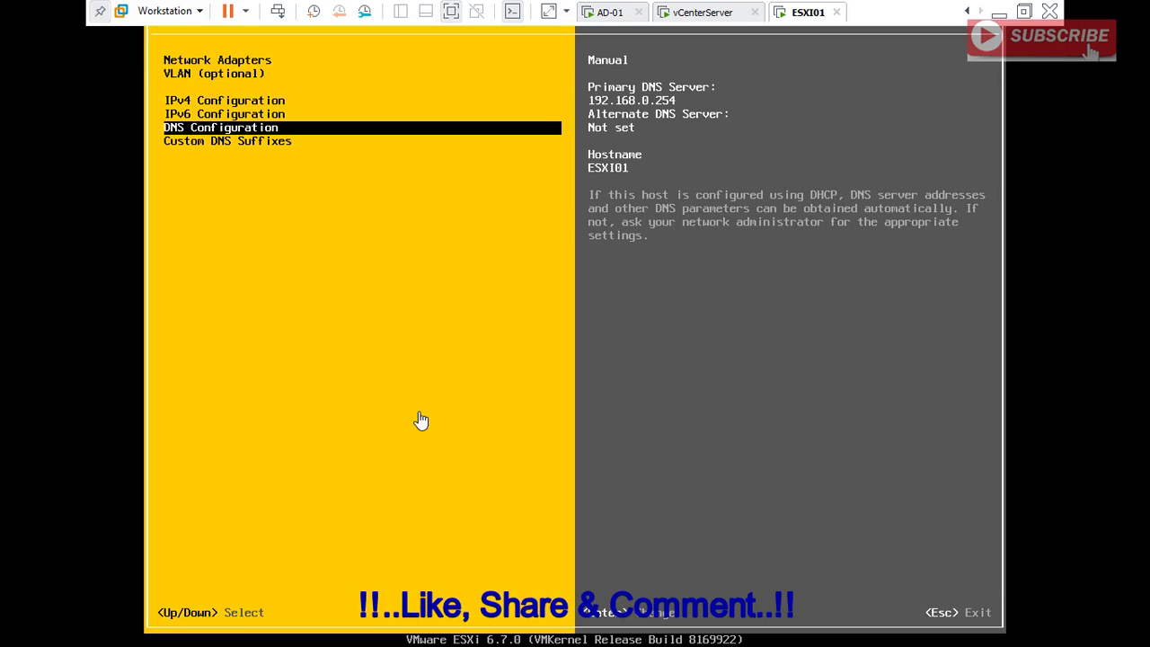
key("Escape")
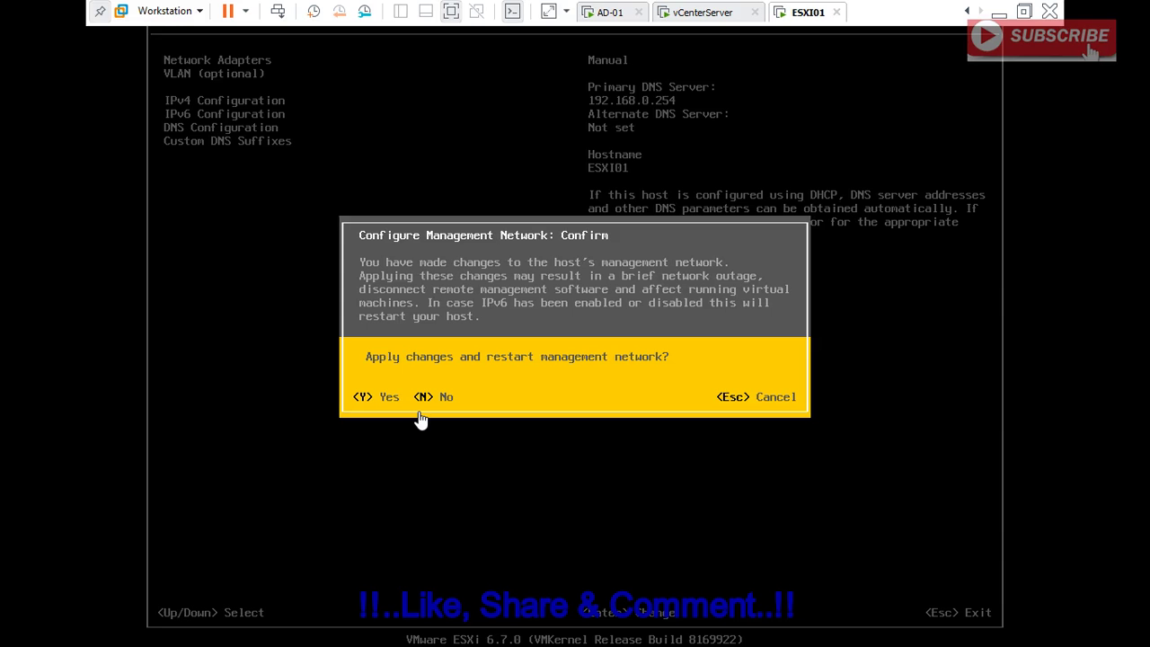
key("y")
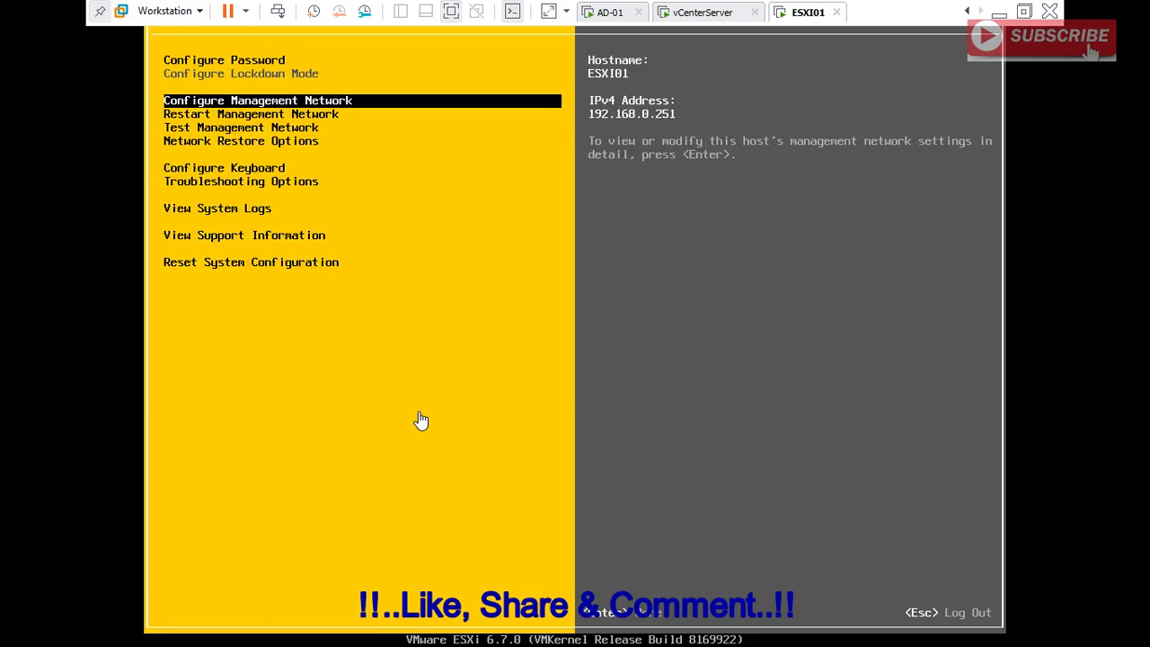
- Rerun the management network test against the gateway, the new DNS server and the default hostname
key("Down")
key("Down")
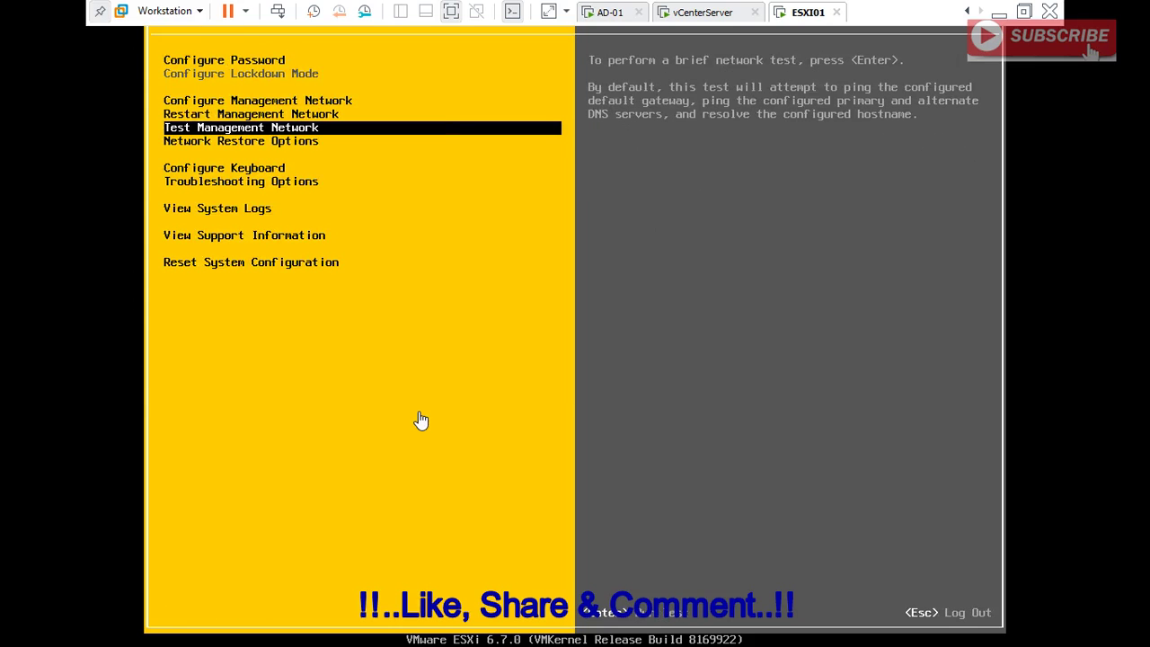
key("Return")
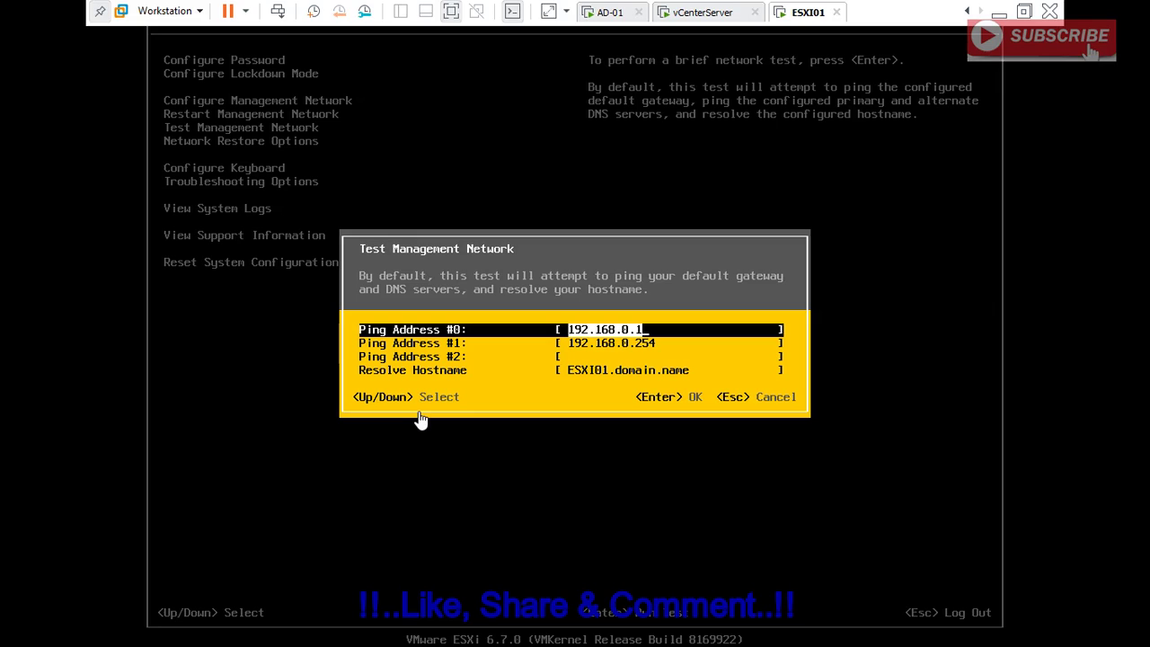
key("Return")
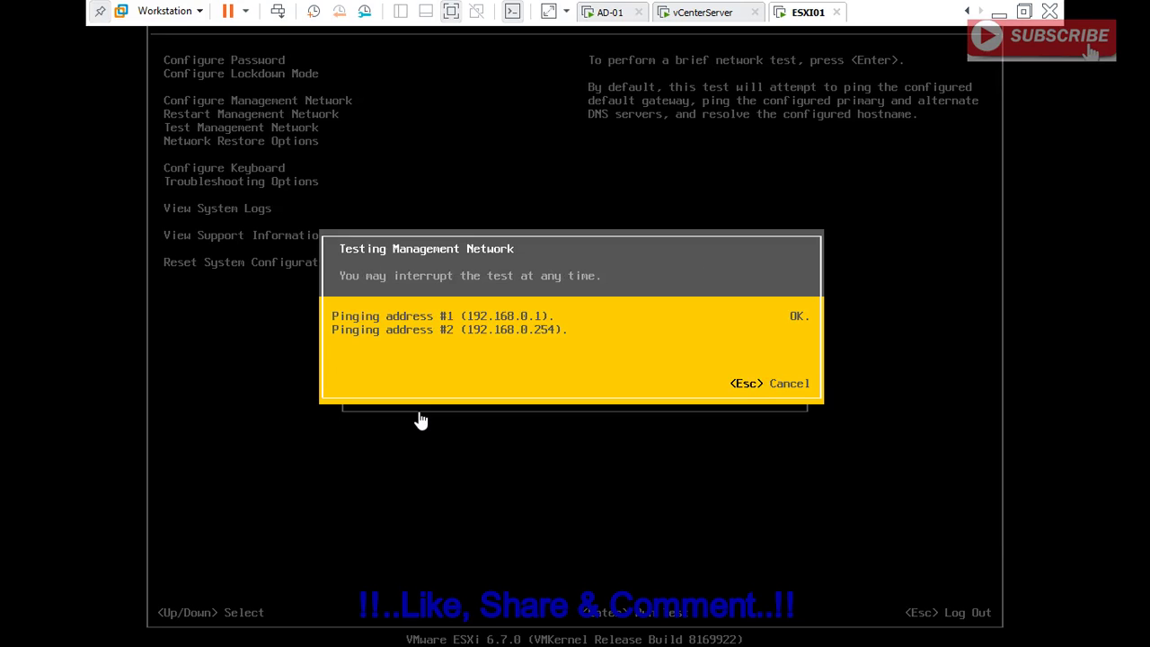
- Switch to the AD-01 virtual machine, unlock it and sign in as the domain administrator with the account password
left_click(608, 12)
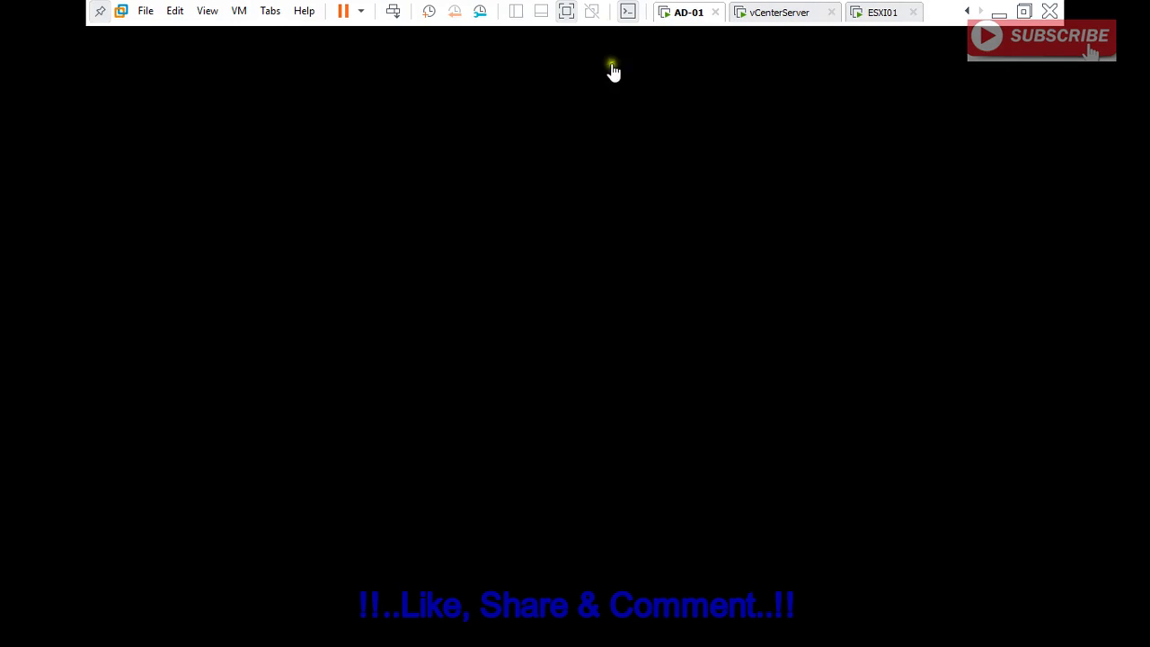
right_click(683, 14)
left_click(744, 110)
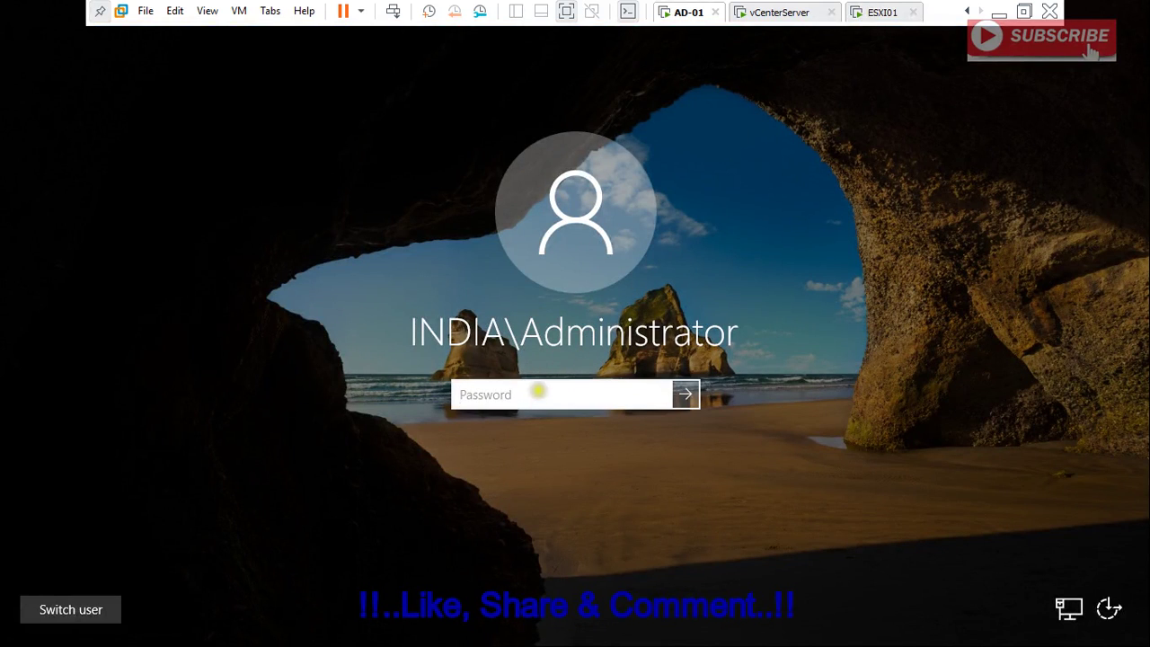
type("••••••••")
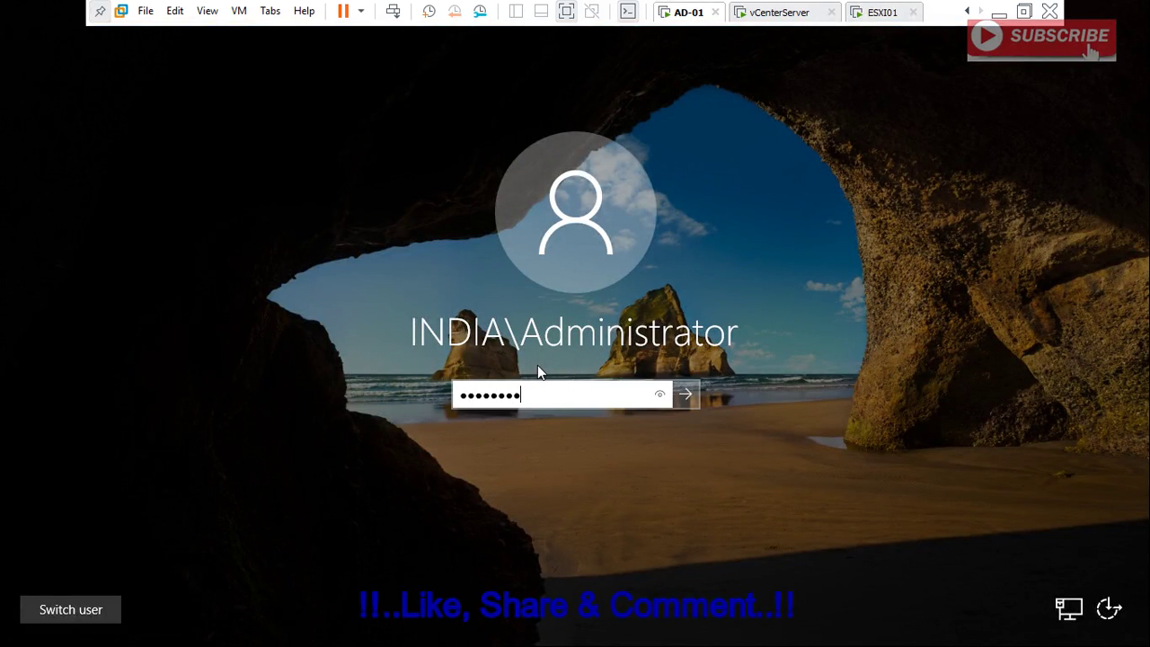
key("Return")
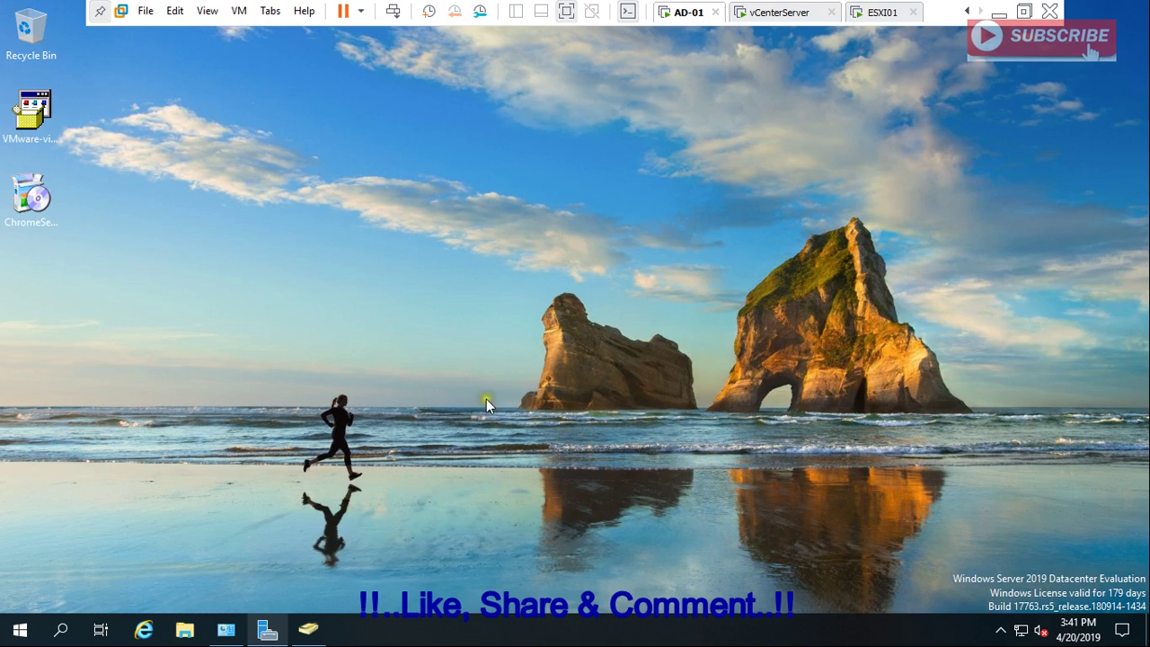
- Open the Network & Internet settings on the AD-01 server
right_click(1022, 631)
left_click(1027, 615)
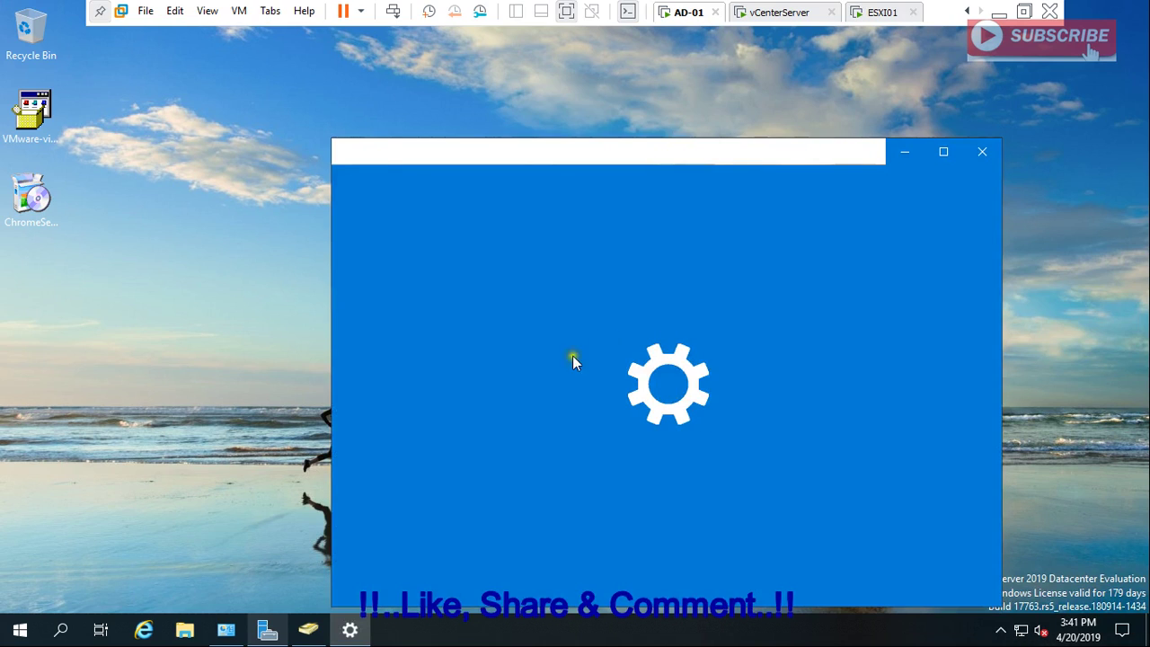
left_click_drag(756, 163, 755, 123)
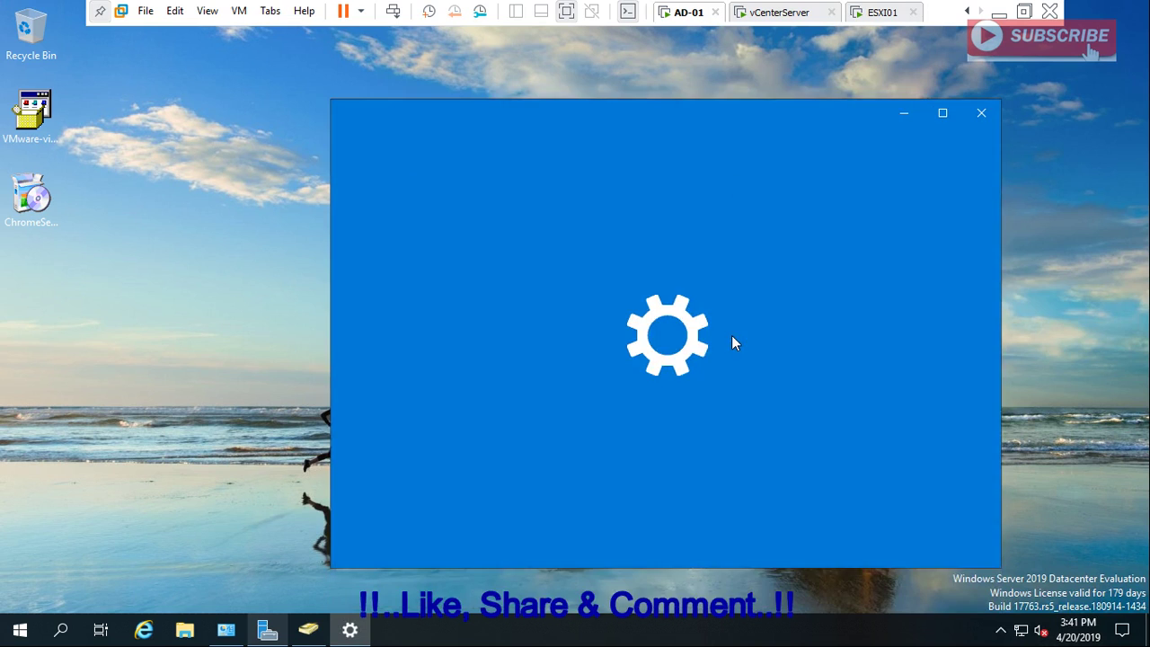
- Check AD-01's IP configuration with ipconfig /all in a Command Prompt, and return to the ESXI01 console
key("super+r")
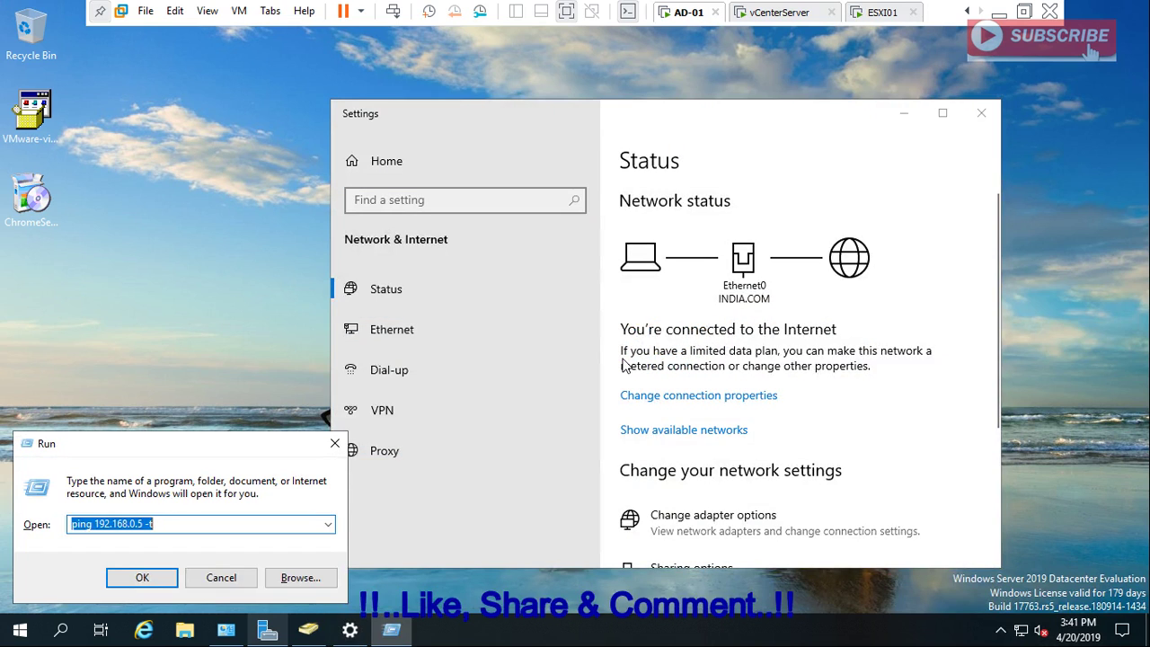
type("cl")
key("BackSpace")
type("md")
key("Return")
type("ip")
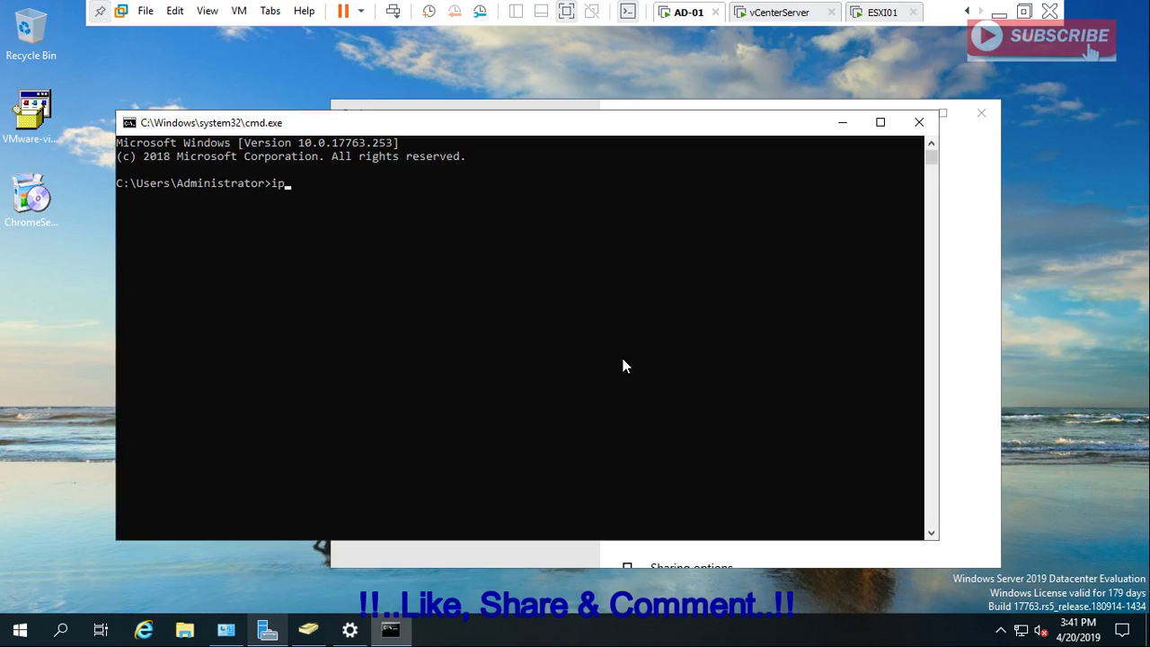
type("con")
type("ig /all")
key("Return")
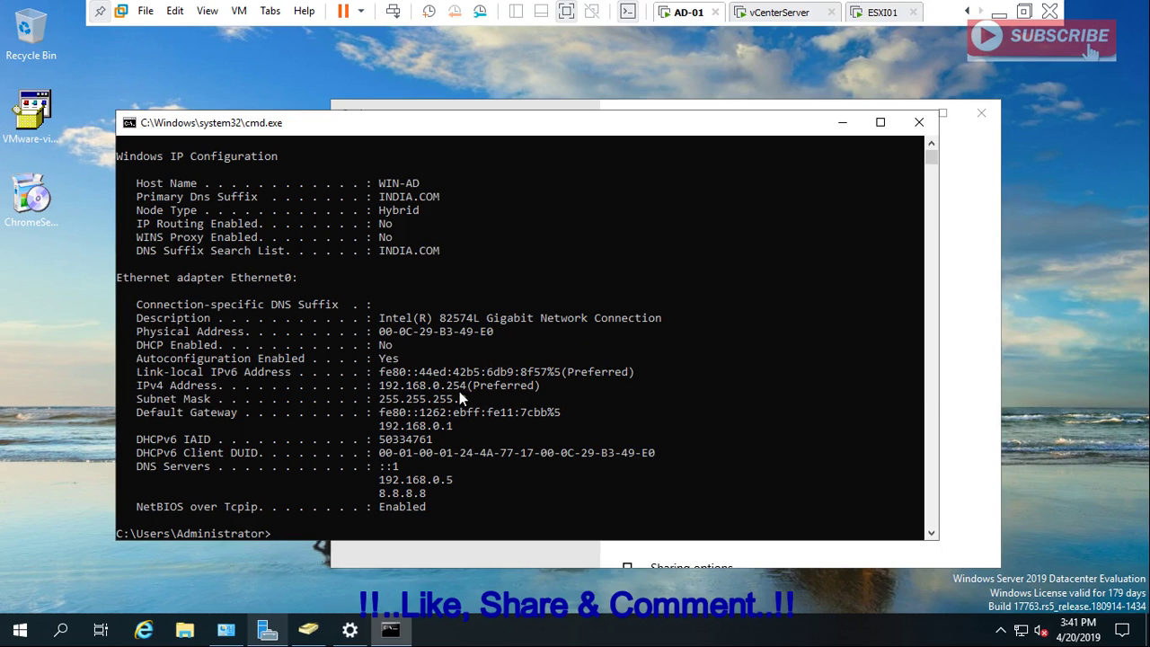
left_click(842, 124)
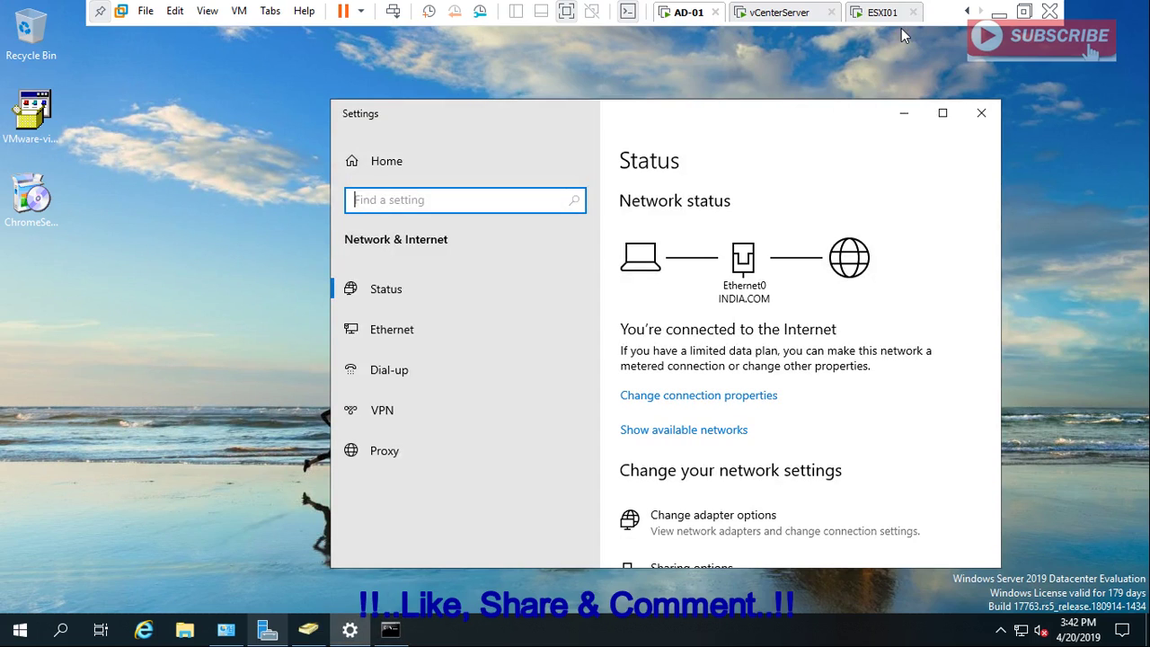
left_click(879, 13)
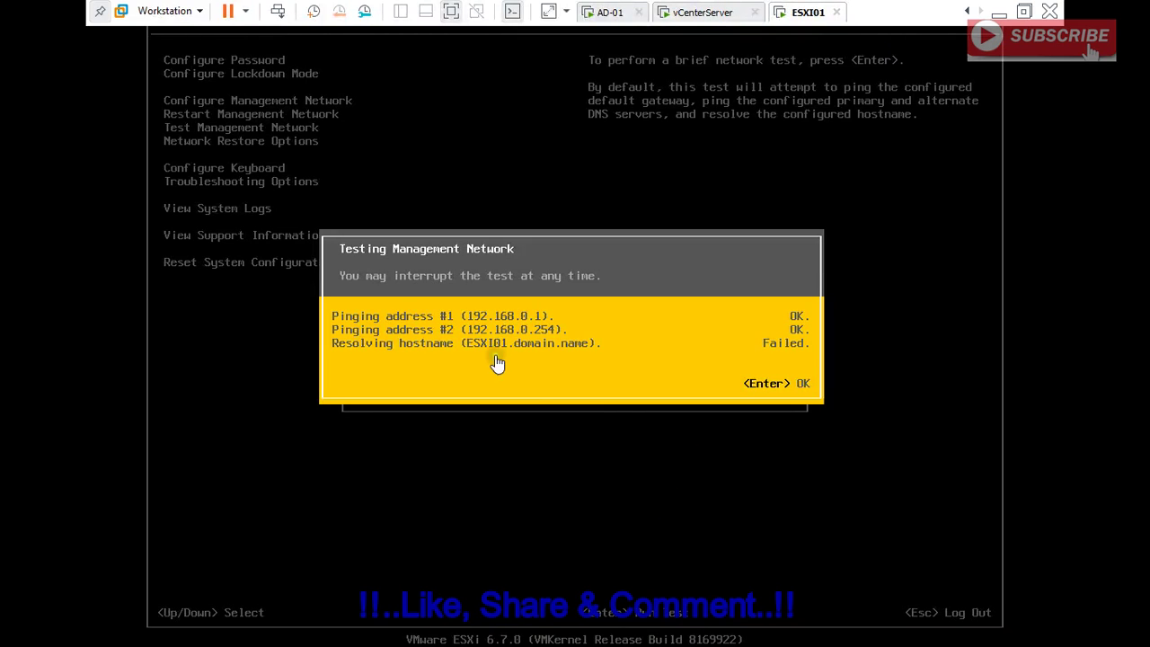